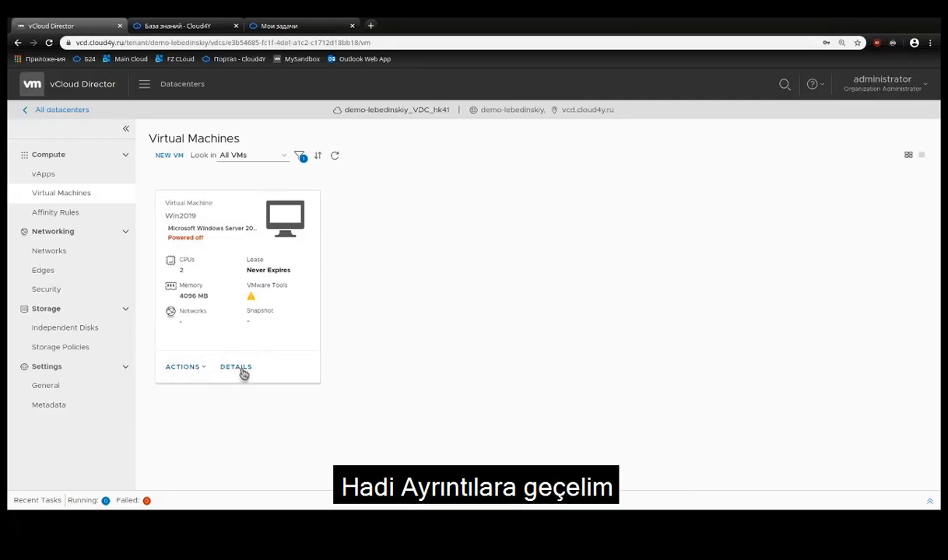
Step: Open the details of the Win2019 virtual machine and highlight its name and computer name
left_click(238, 368)
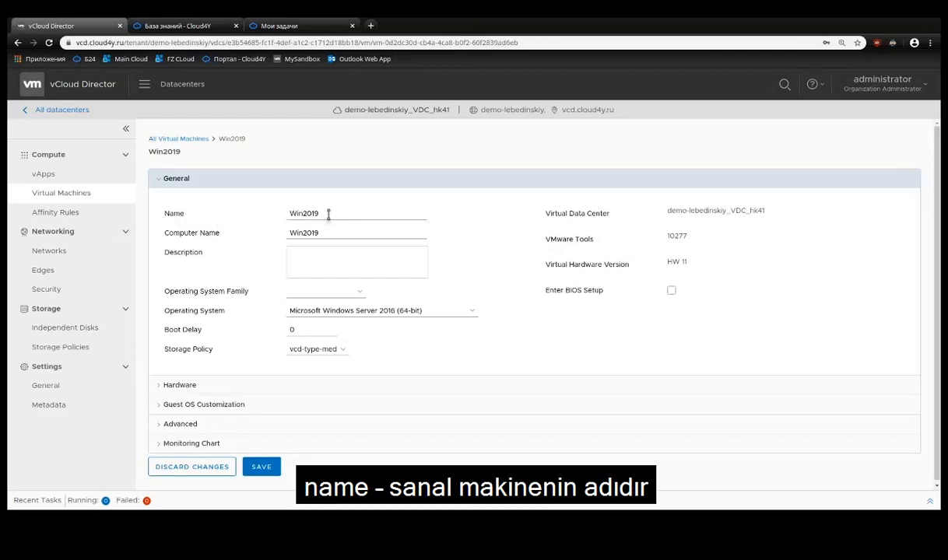
left_click_drag(328, 215, 288, 213)
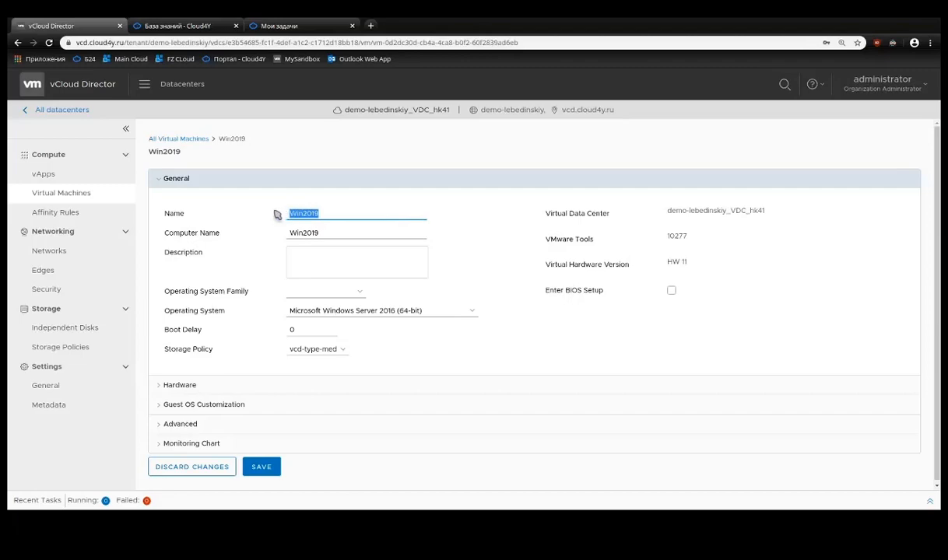
double_click(323, 232)
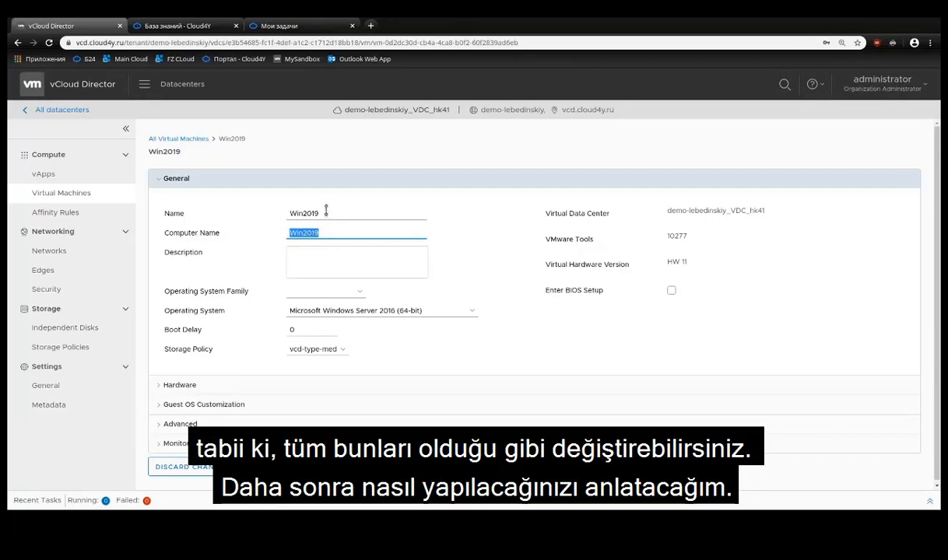
left_click(326, 211)
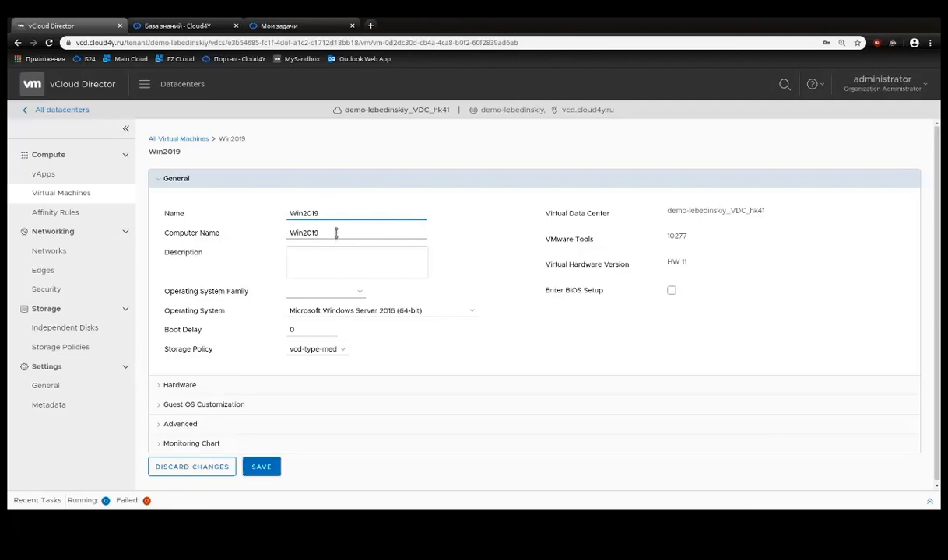
Step: Enter Cloud4y as the virtual machine's description and set the operating system family to Microsoft Windows
left_click(312, 258)
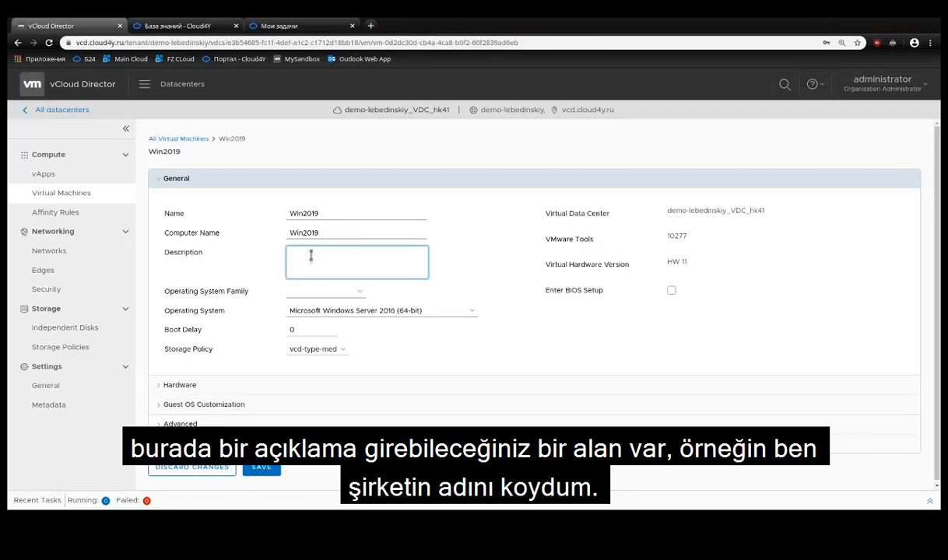
type("Cloud4y")
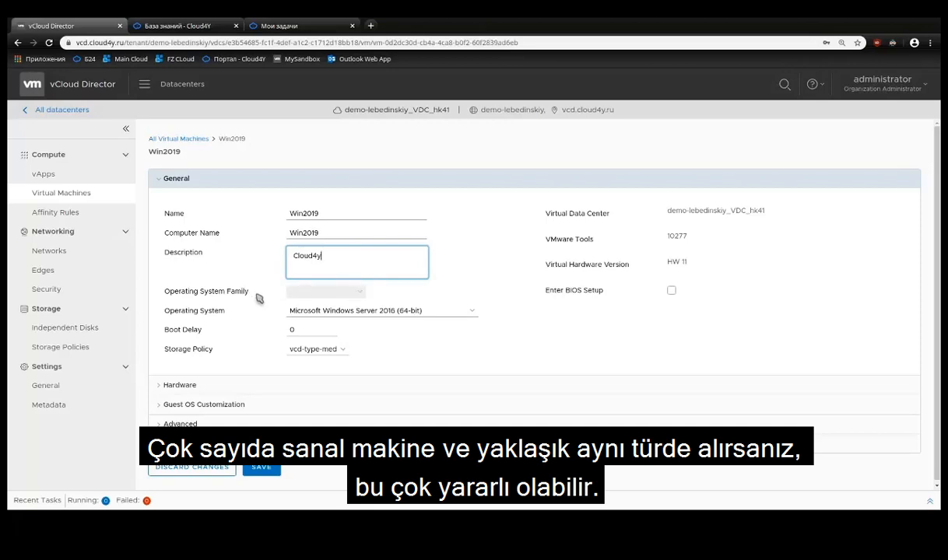
left_click(310, 298)
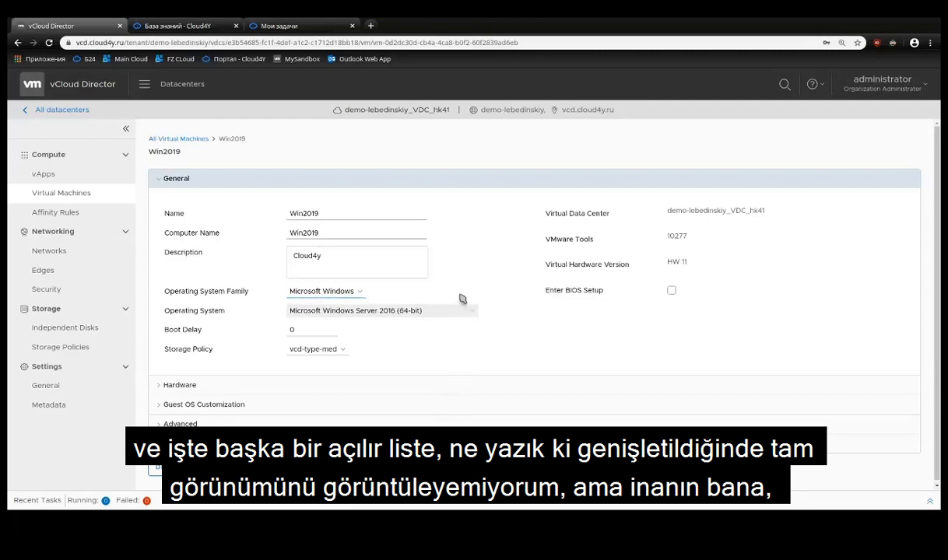
left_click(355, 313)
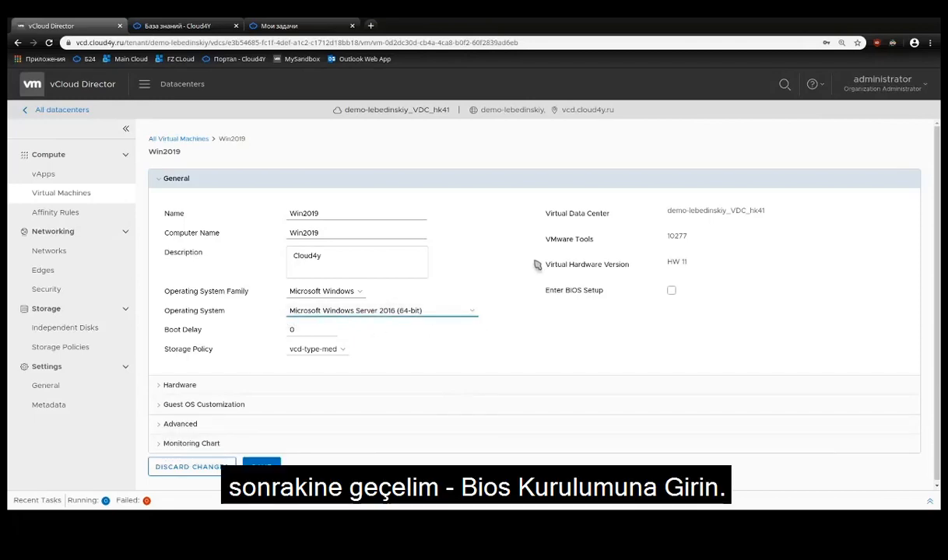
Step: Try the Enter BIOS Setup option for the virtual machine and select the boot delay value
left_click(671, 291)
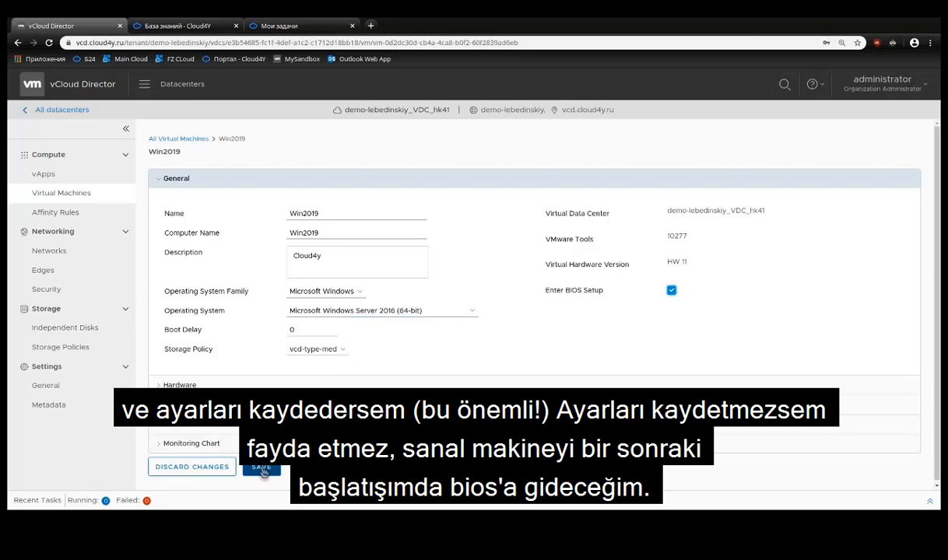
left_click(671, 294)
left_click(671, 293)
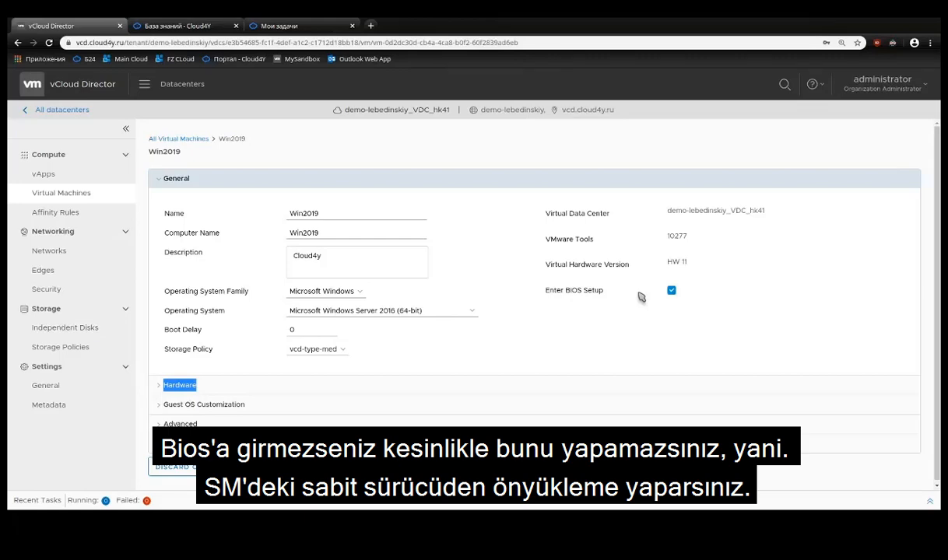
left_click(307, 329)
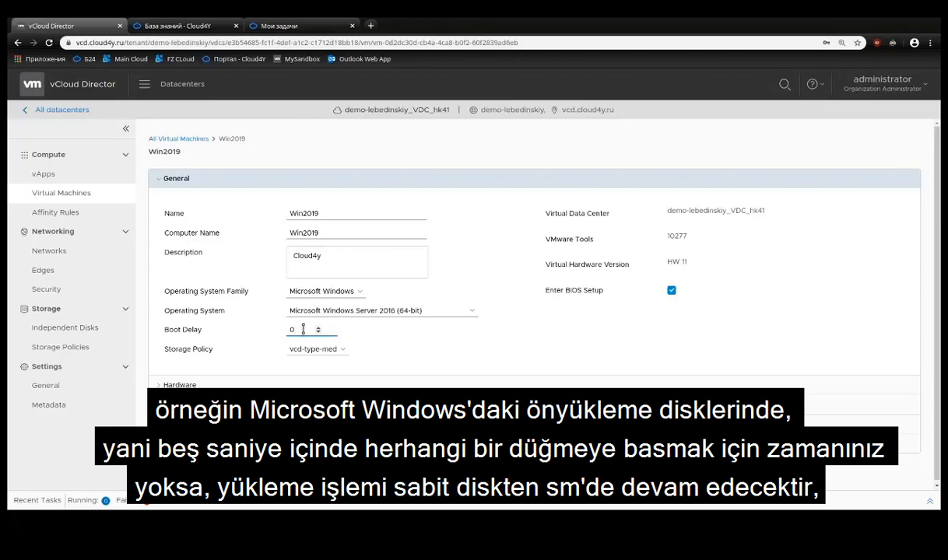
left_click_drag(304, 329, 287, 331)
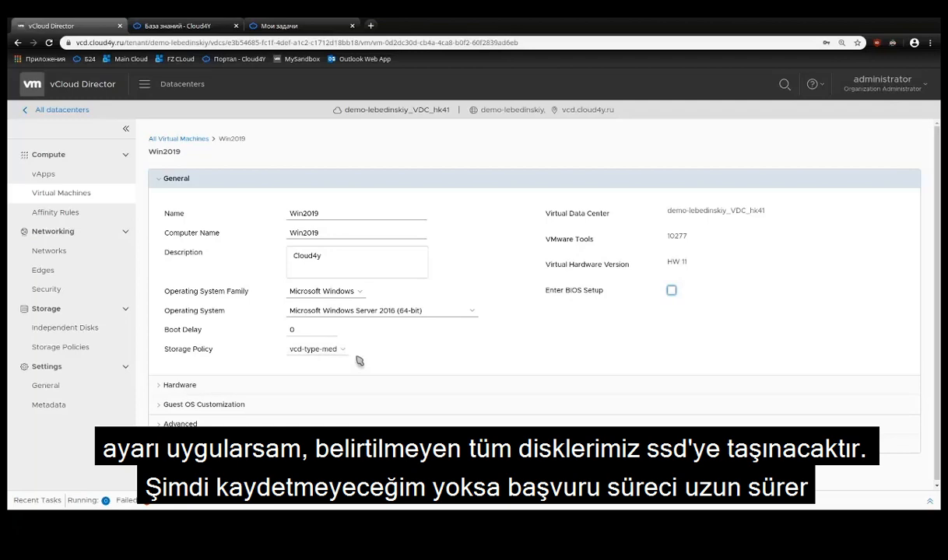
Step: Try the vcd-type-ssd and vcd-type-low storage policies and restore vcd-type-med for the virtual machine
left_click(343, 352)
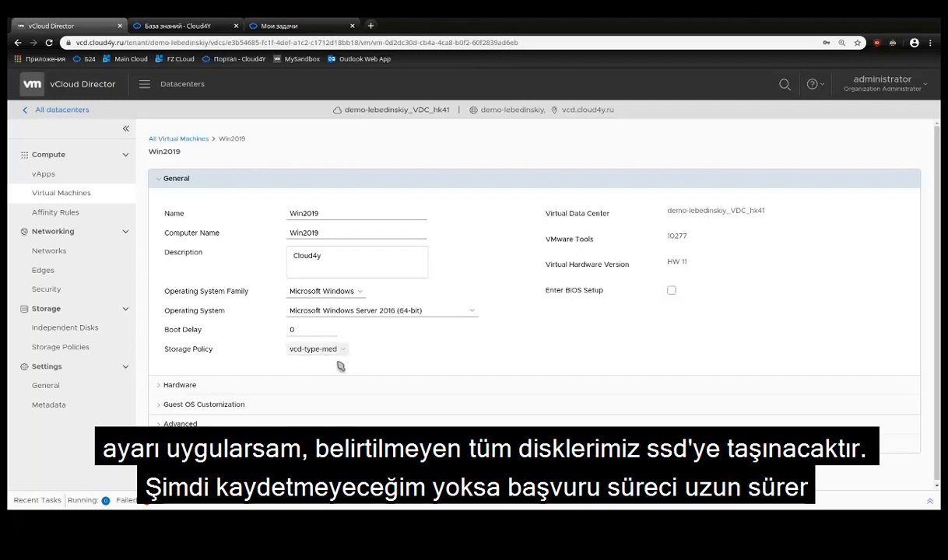
left_click(336, 363)
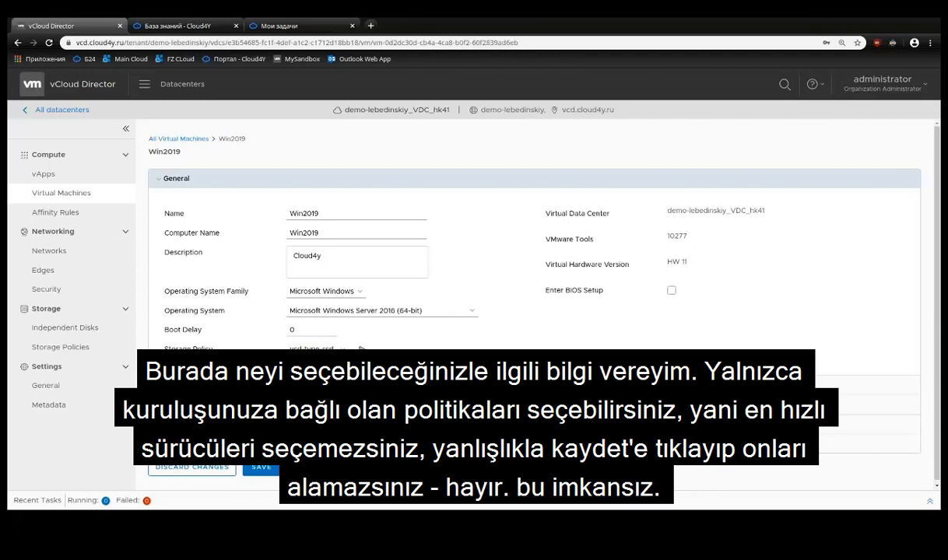
left_click(335, 366)
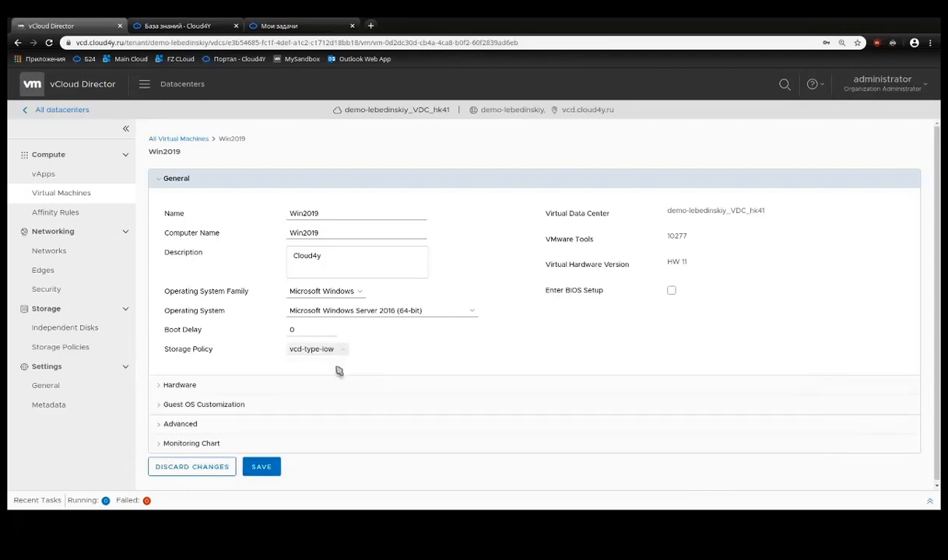
left_click(334, 384)
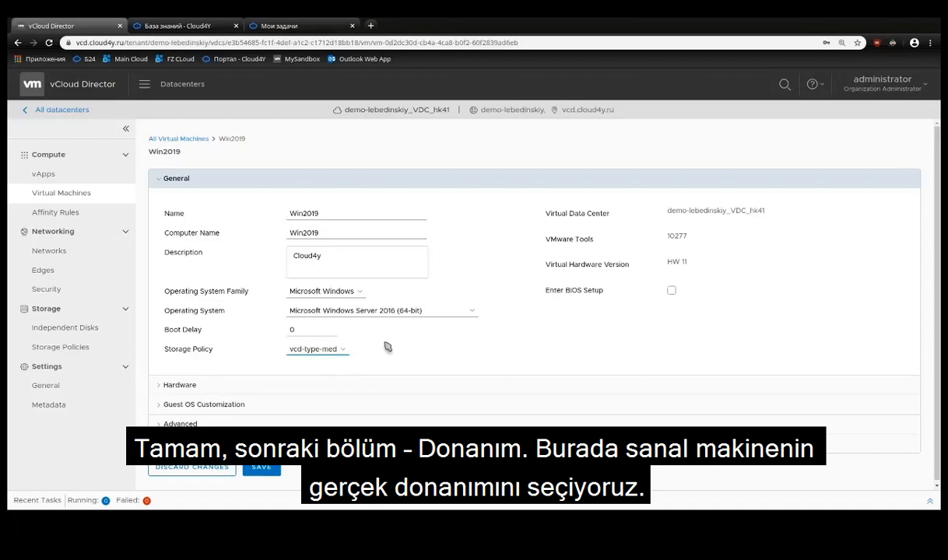
Step: Expand the virtual machine's hardware settings and set the number of virtual CPUs to 3
left_click(159, 385)
scroll(258, 355, "down", 3)
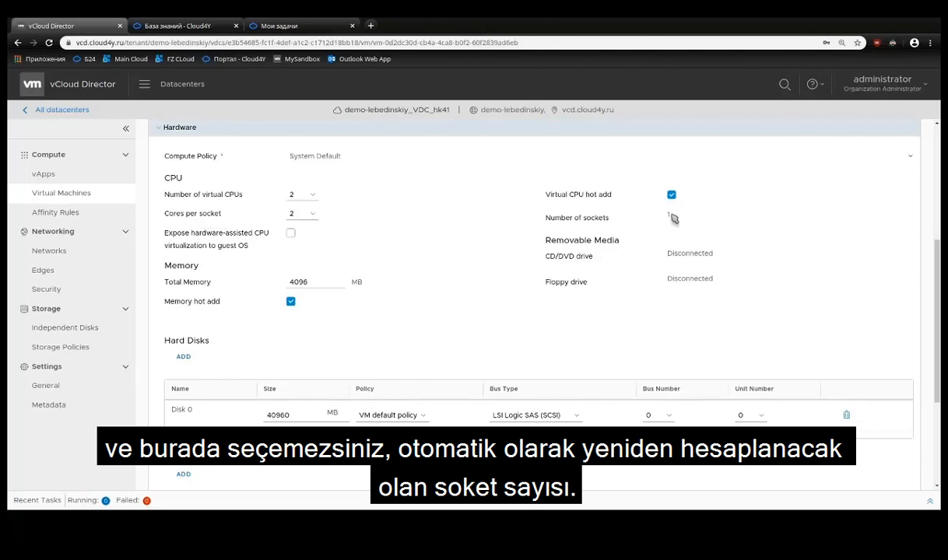
left_click(315, 213)
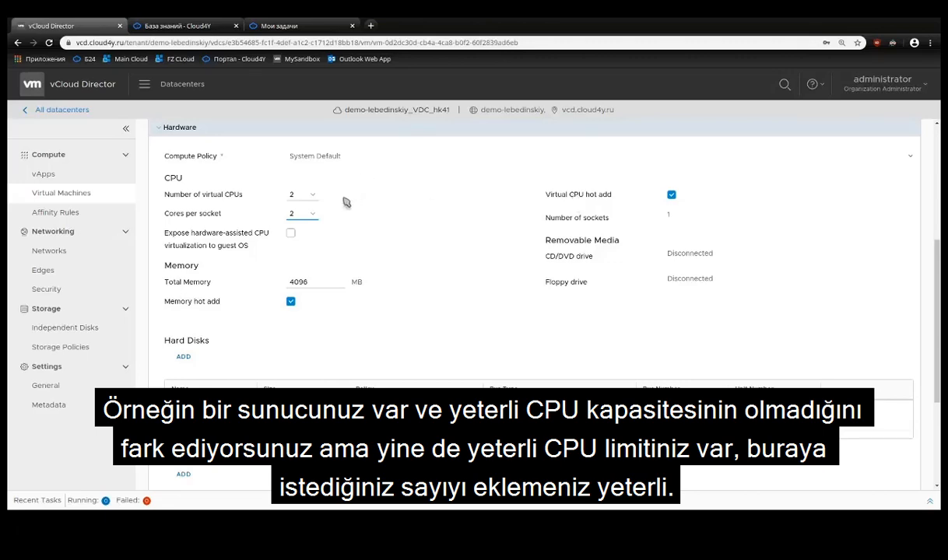
left_click(301, 229)
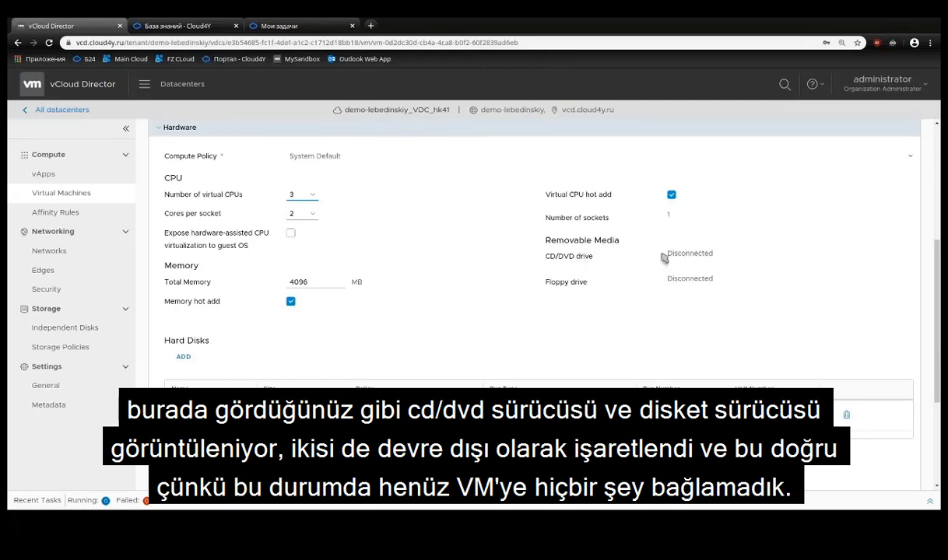
Step: Inspect the size of Disk 0 and try to add another hard disk to the virtual machine
scroll(354, 288, "down", 2)
scroll(337, 281, "down", 1)
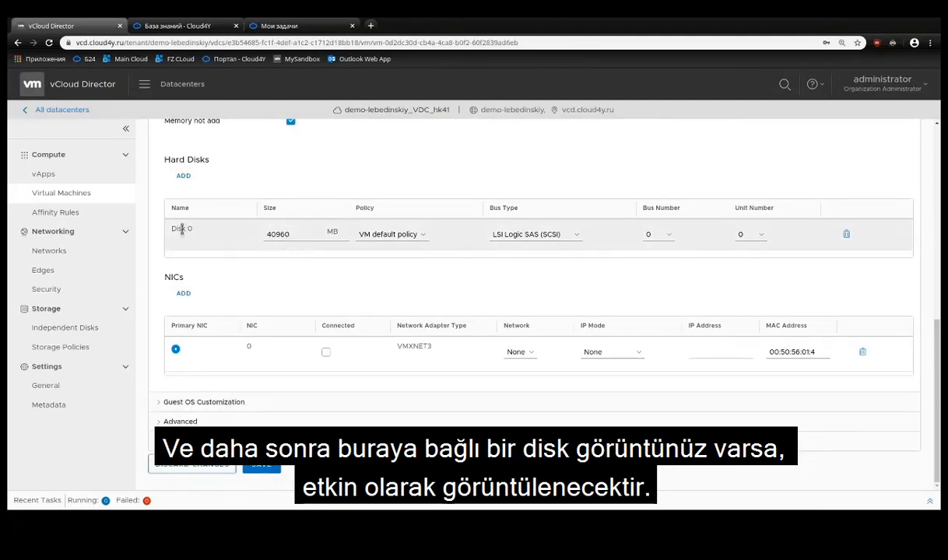
left_click(297, 234)
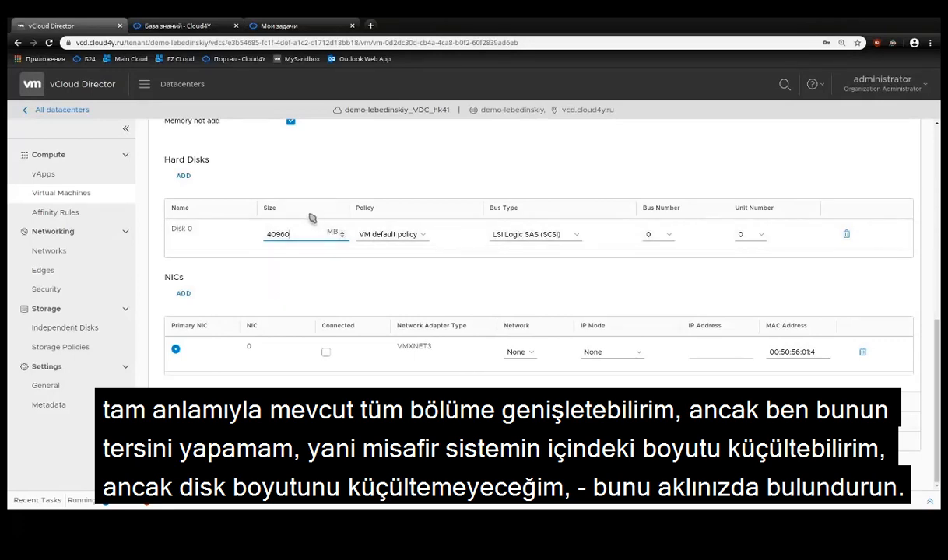
left_click(184, 177)
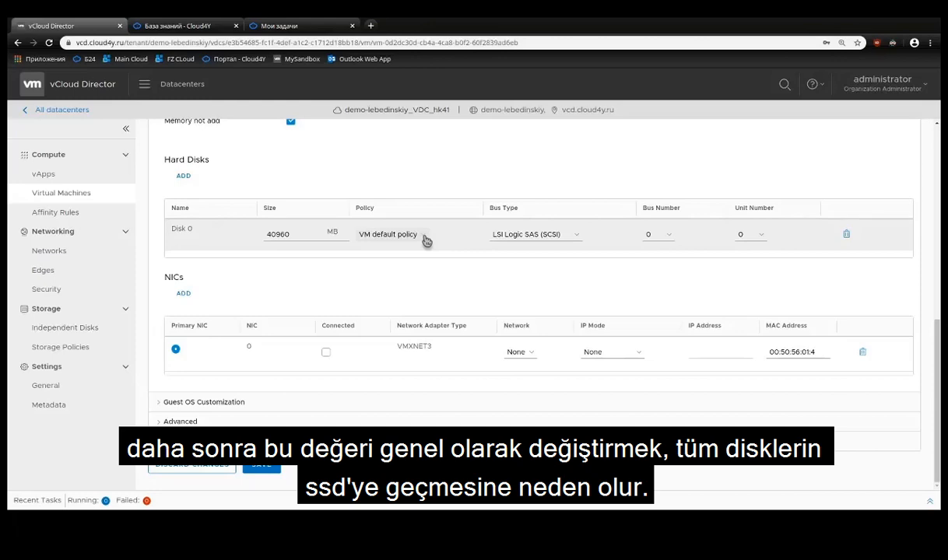
Step: Compare the virtual machine's general storage policy with the policy options of Disk 0
scroll(413, 237, "up", 5)
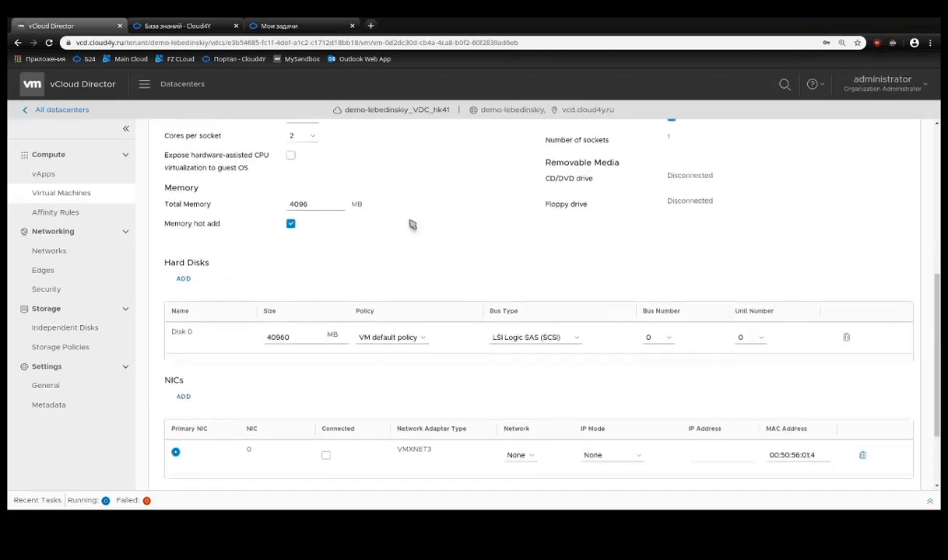
scroll(392, 242, "up", 2)
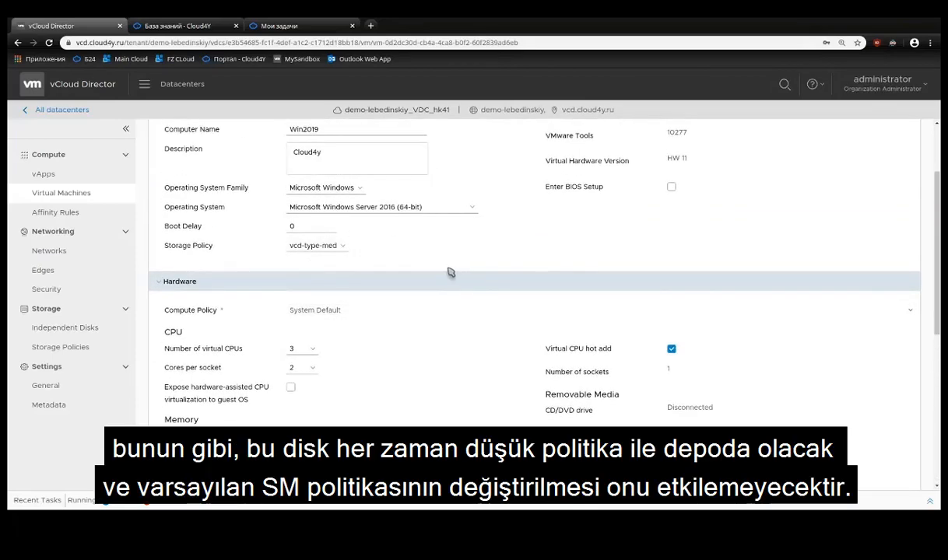
scroll(439, 269, "down", 1)
scroll(440, 269, "down", 4)
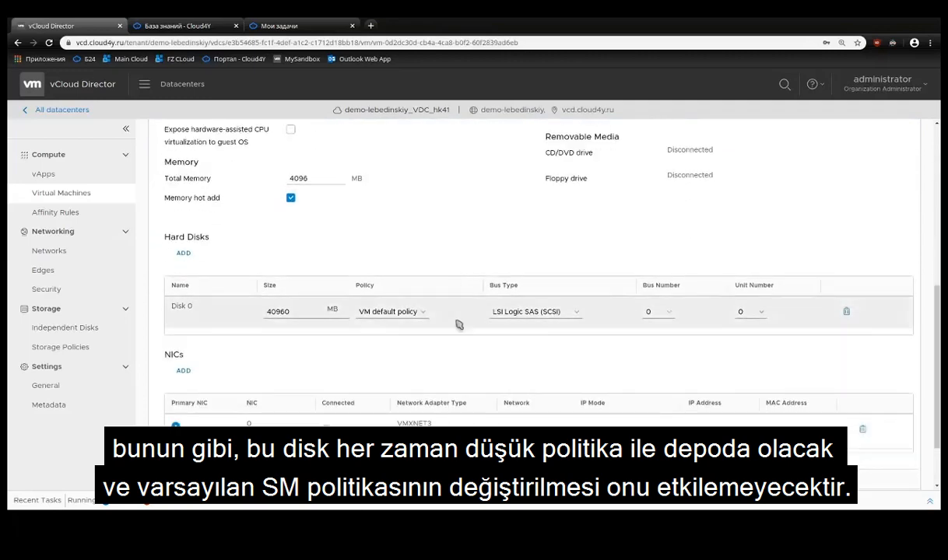
scroll(459, 334, "down", 2)
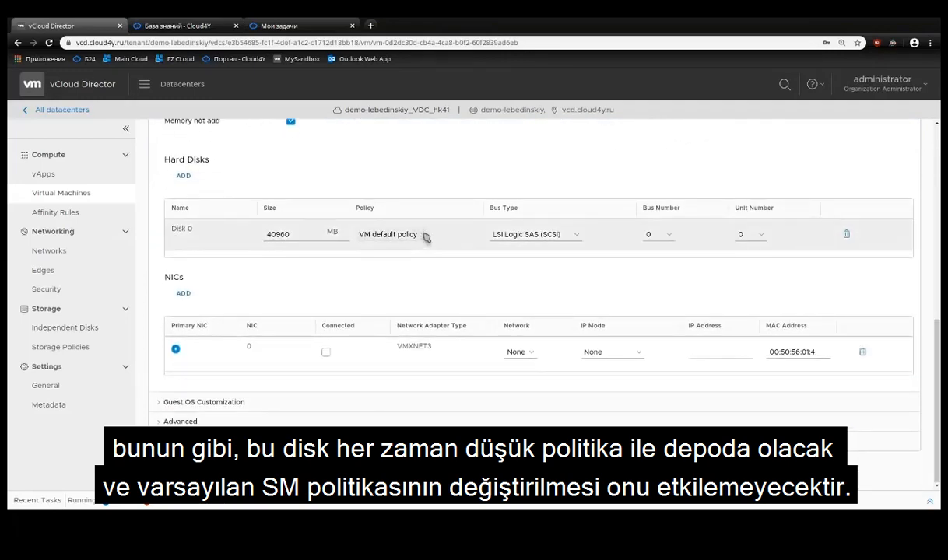
left_click(404, 231)
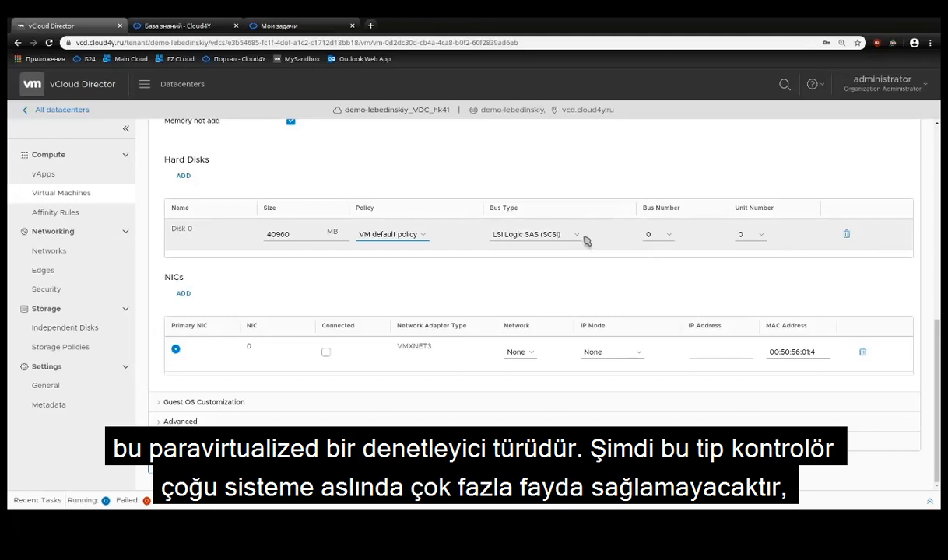
Step: Try the Paravirtual (SCSI) and SATA bus types for Disk 0 and settle on LSI Logic Parallel (SCSI)
left_click(583, 236)
left_click(559, 249)
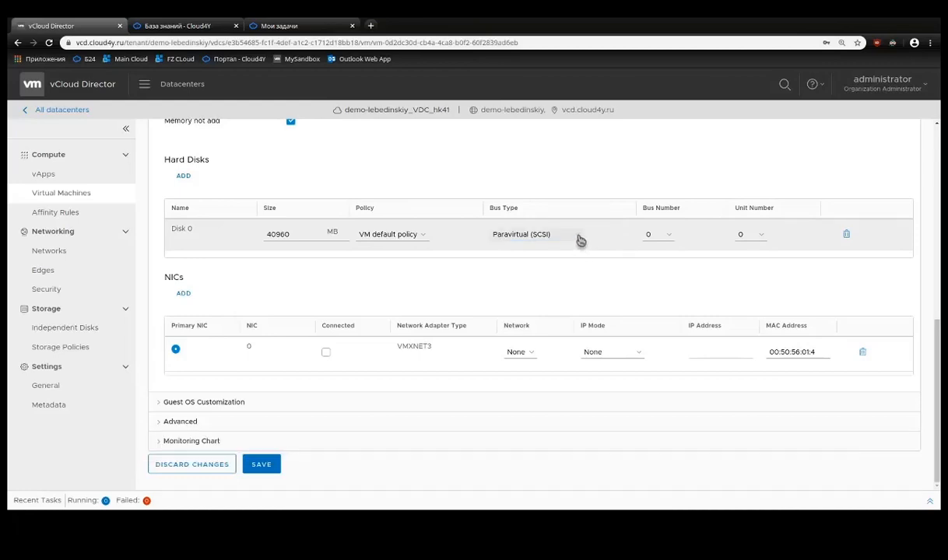
left_click(535, 278)
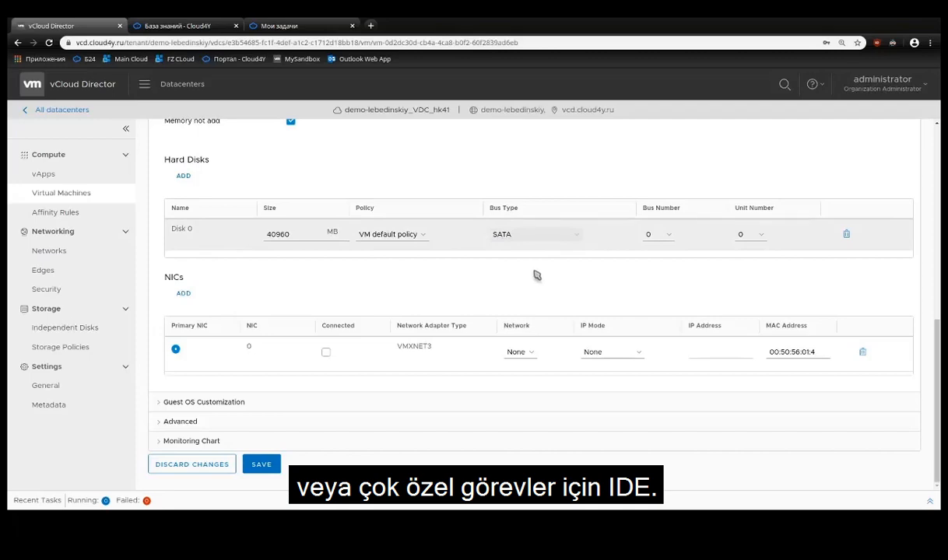
left_click(535, 272)
left_click(565, 255)
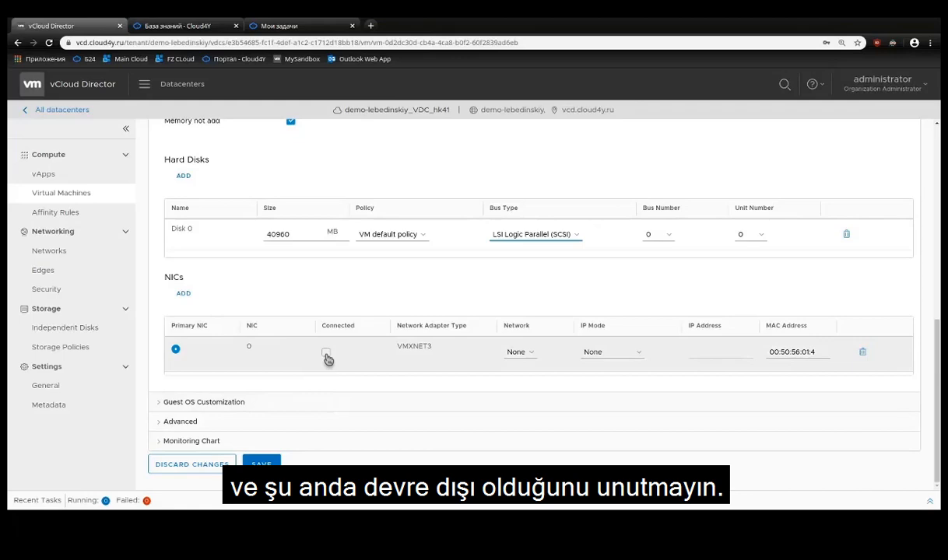
Step: Switch the Connected option of NIC 0 on and off again and highlight its network adapter type
left_click(326, 354)
left_click(326, 354)
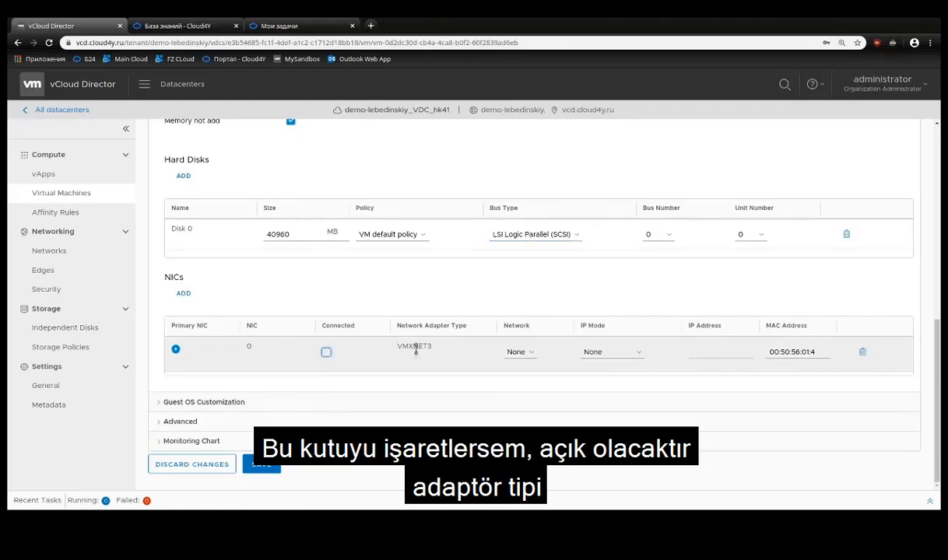
left_click_drag(403, 345, 441, 351)
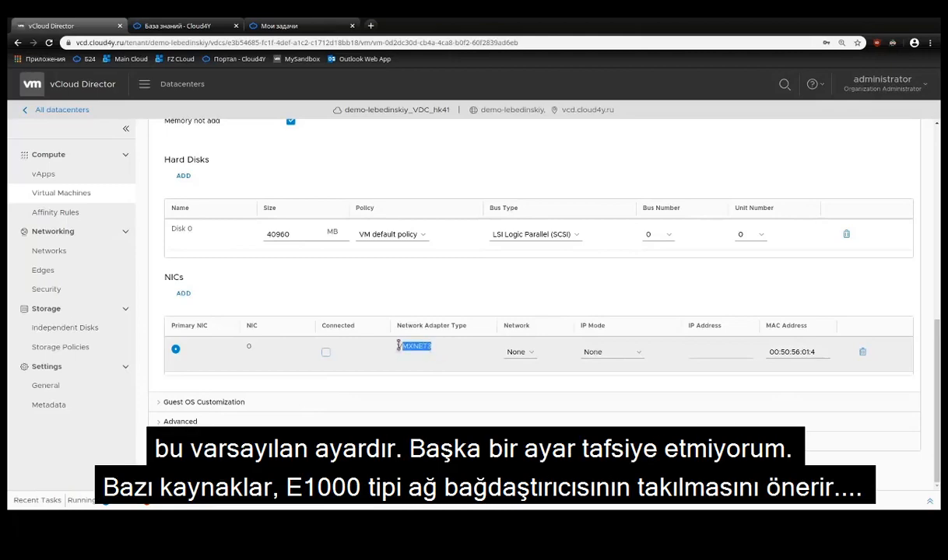
left_click_drag(379, 346, 444, 349)
left_click(447, 360)
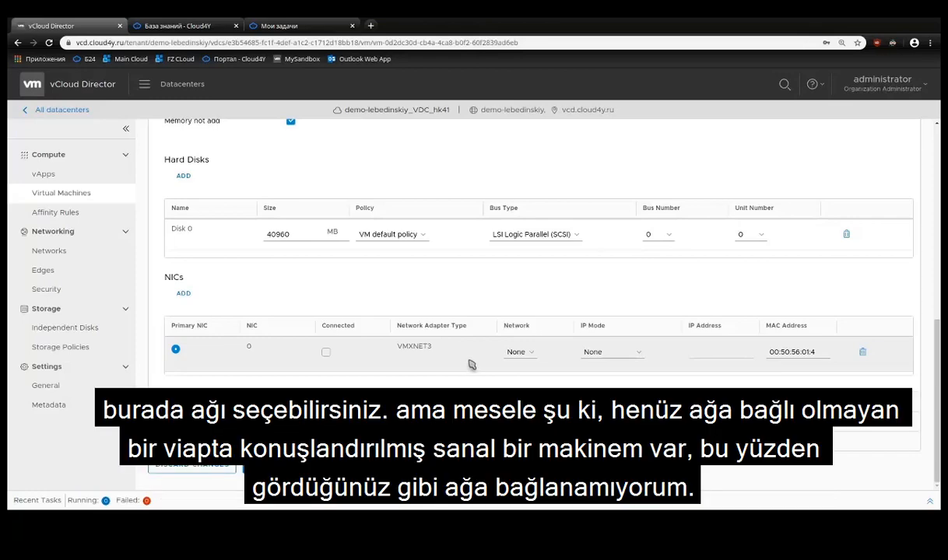
Step: Check the network choices for NIC 0 and set its IP mode to Static - Manual
left_click(534, 358)
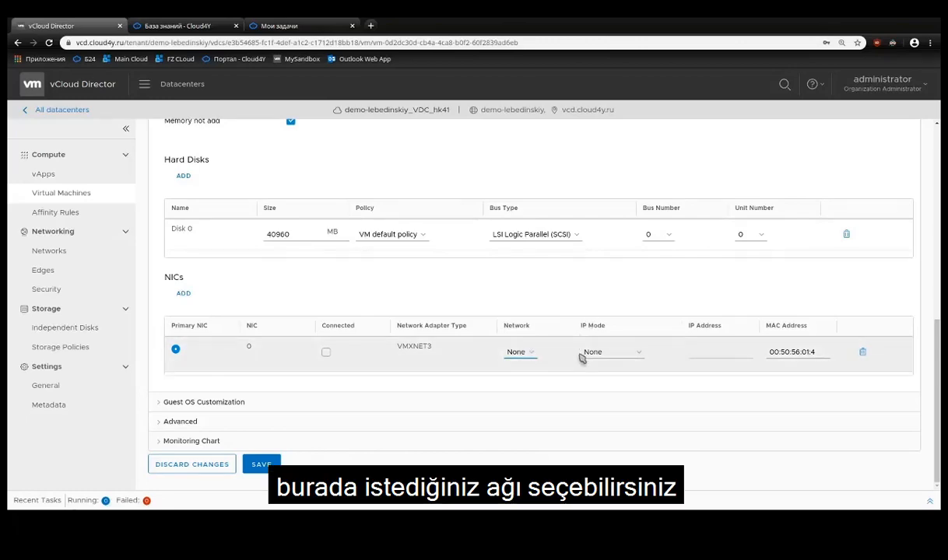
left_click(634, 354)
left_click(628, 381)
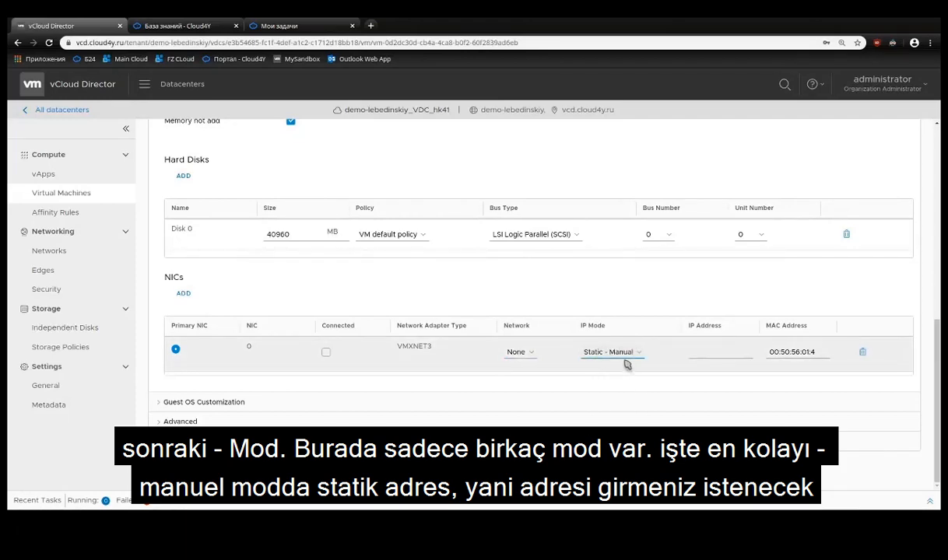
Step: Enter 192.168.2.2 as the IP address of NIC 0 and clear the address again
left_click(710, 354)
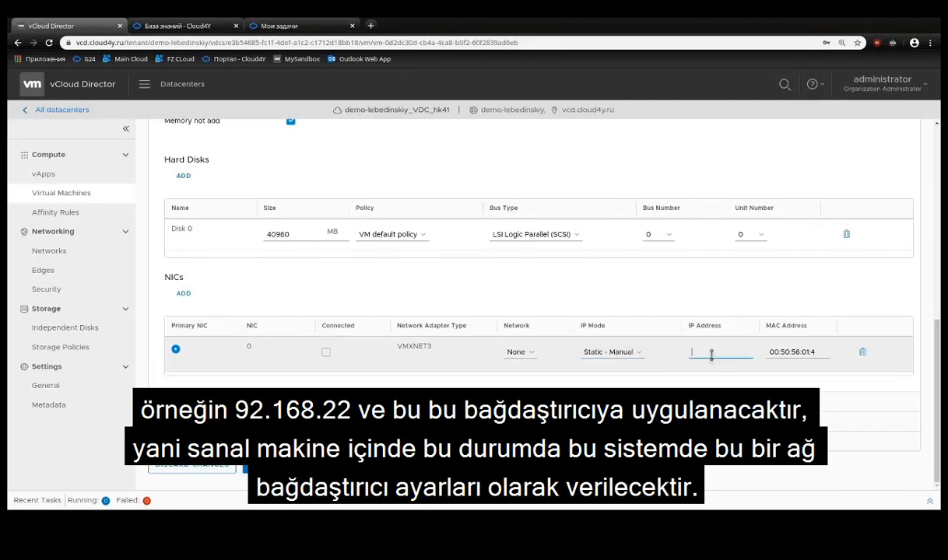
type("192.16")
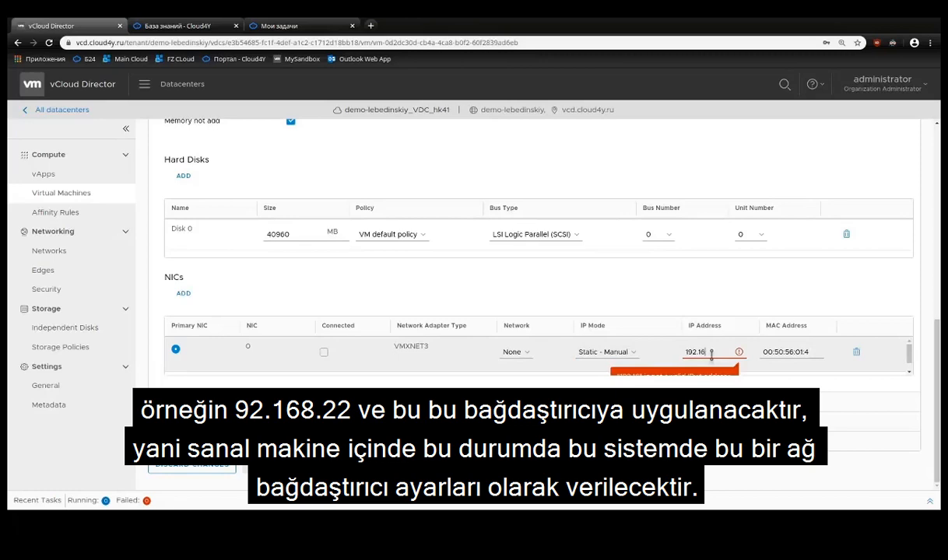
type("8.2.2")
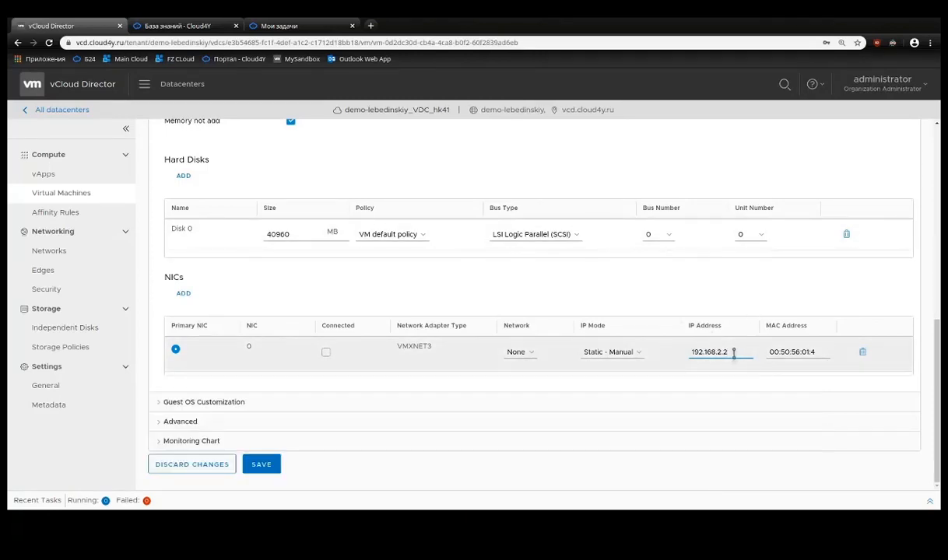
left_click_drag(733, 352, 689, 349)
key("BackSpace")
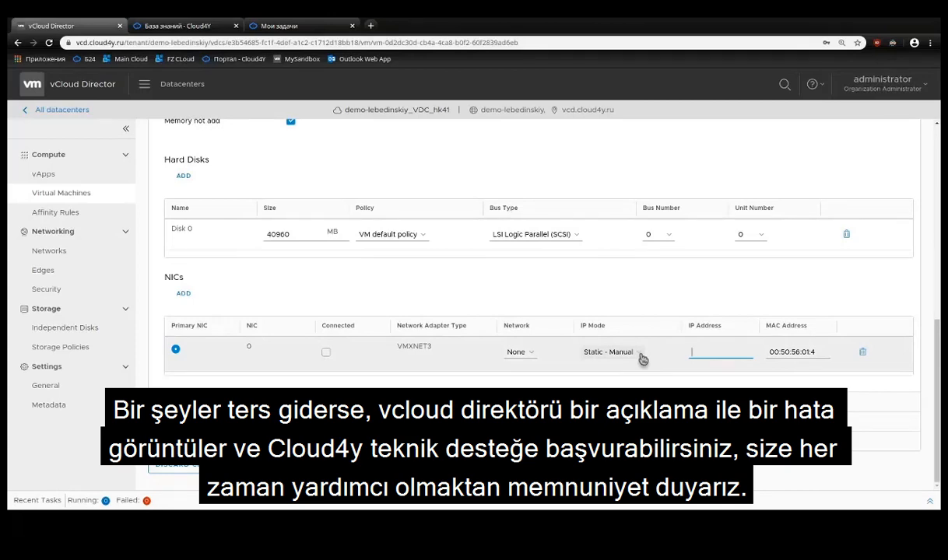
Step: Try the Static - IP Pool and DHCP options as the IP mode of NIC 0
left_click(640, 354)
left_click(634, 377)
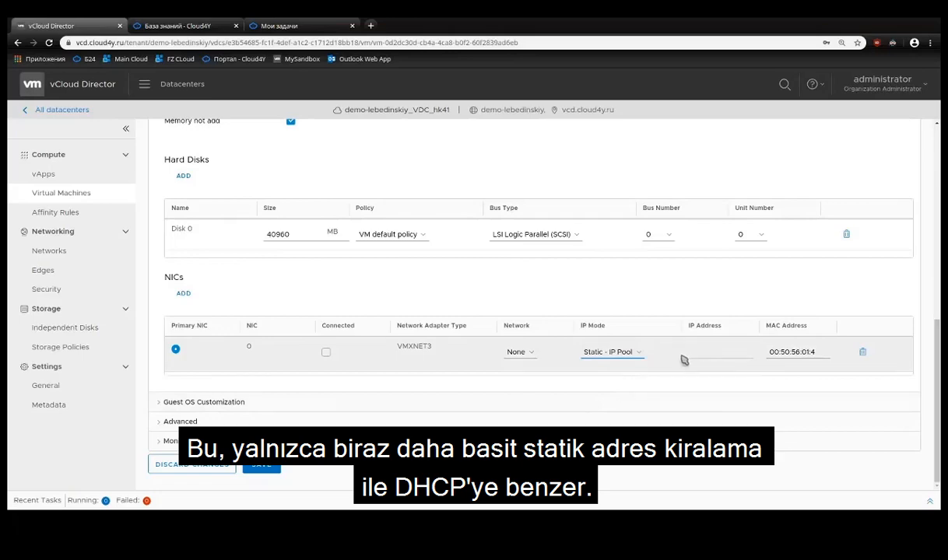
left_click(633, 357)
left_click(619, 365)
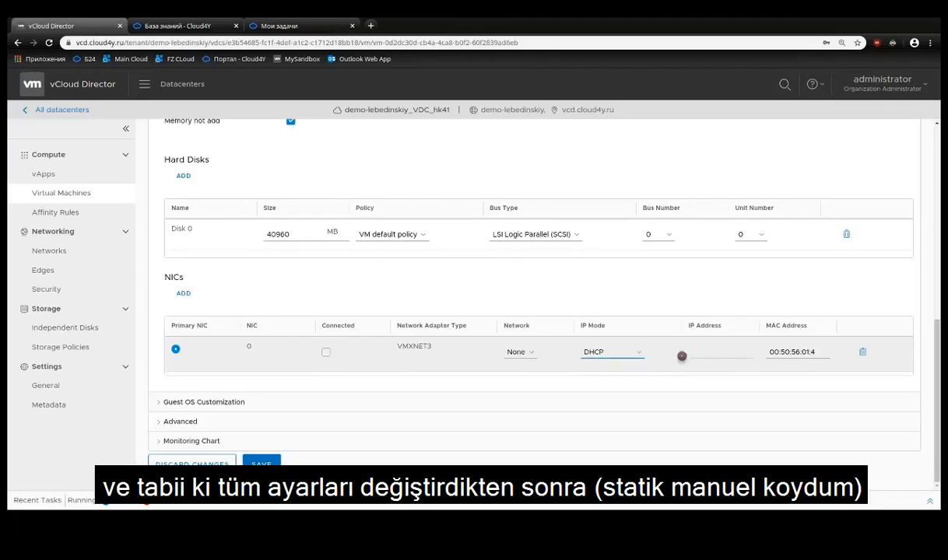
Step: Set NIC 0 to Static - Manual with IP address 192.168.2.2 and switch its Connected option on and off again
left_click(625, 379)
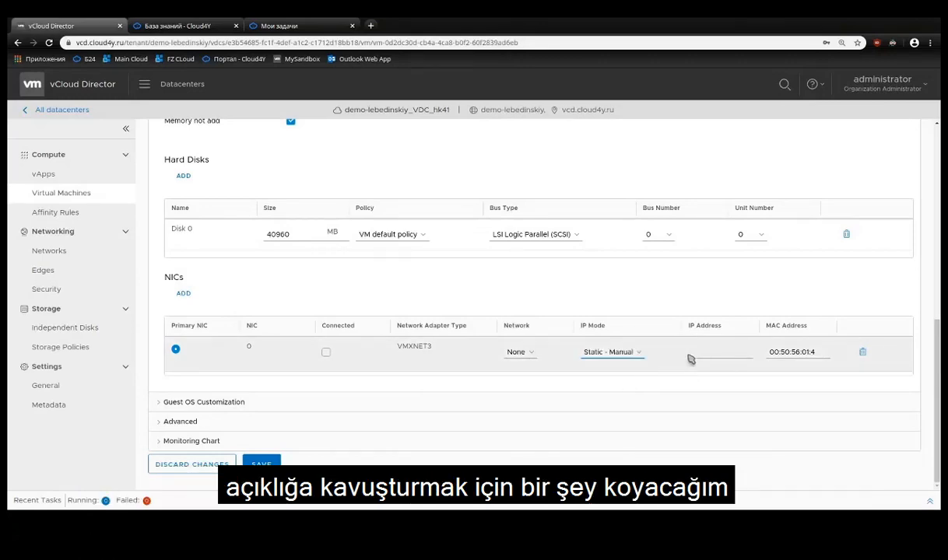
left_click(707, 350)
type("192.168.2.2")
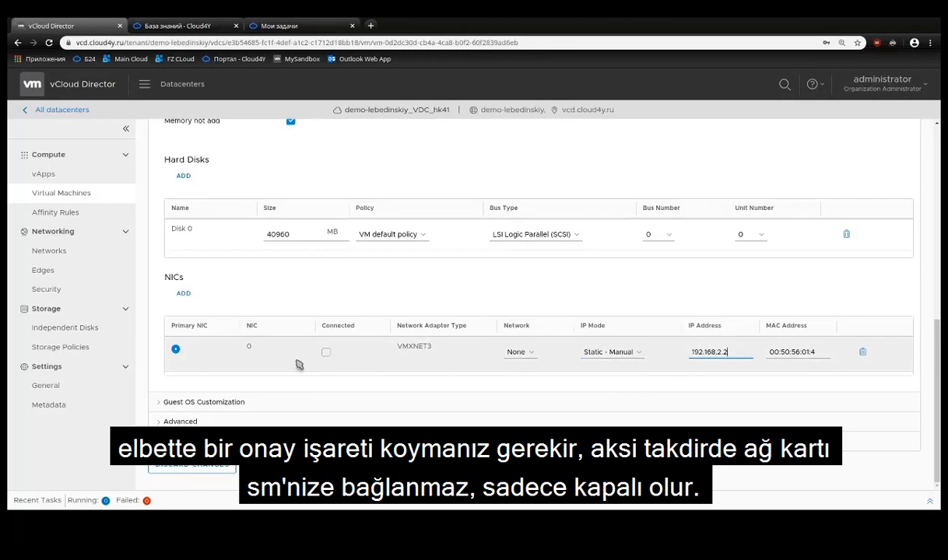
left_click(326, 351)
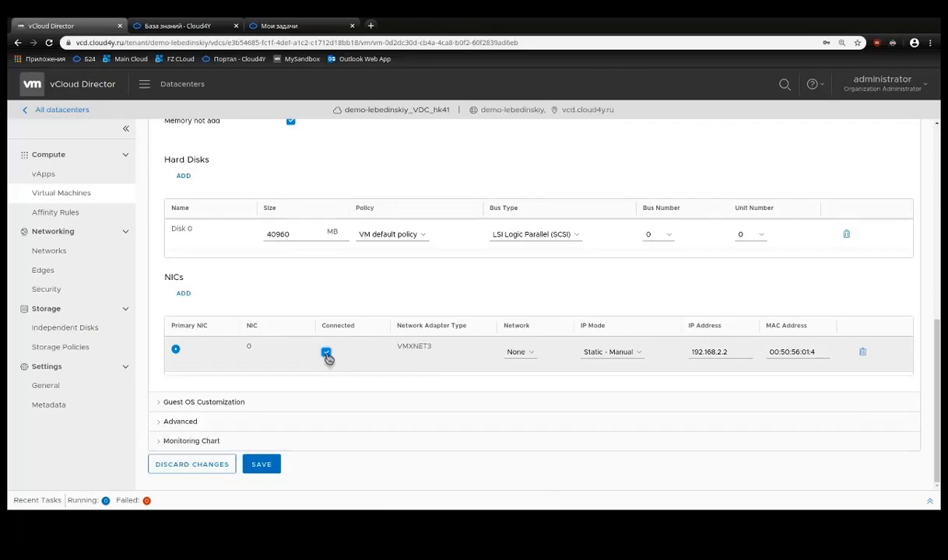
left_click(326, 355)
Step: Collapse the Hardware section and expand Guest OS Customization to review its options
scroll(233, 265, "up", 5)
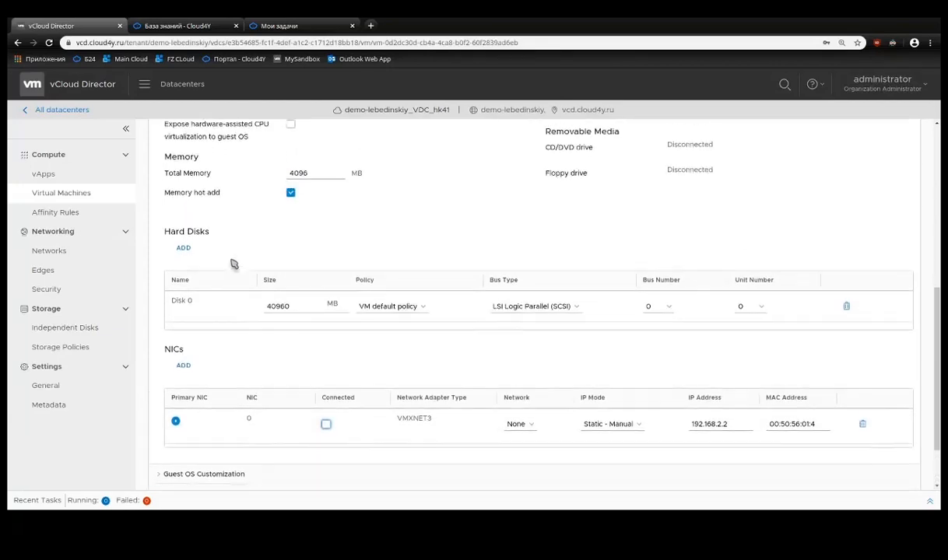
left_click(188, 180)
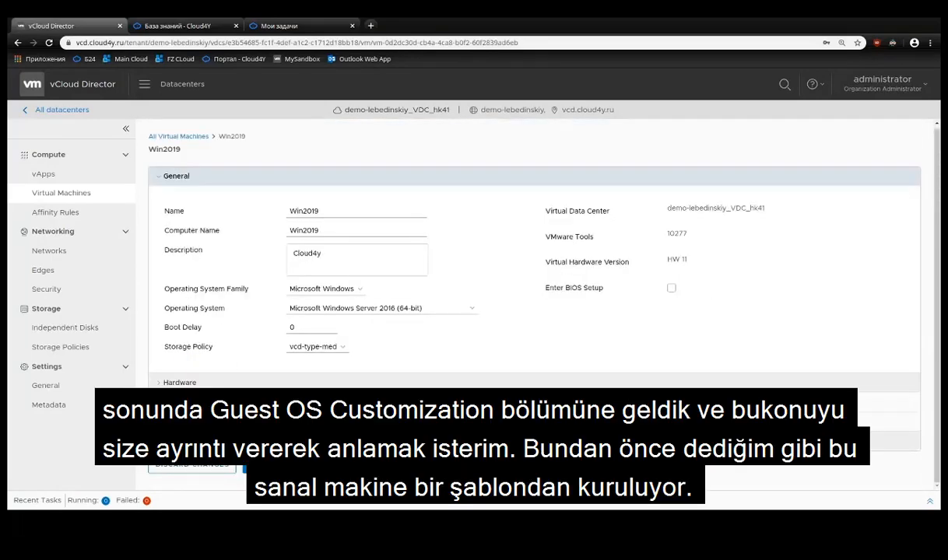
left_click(204, 402)
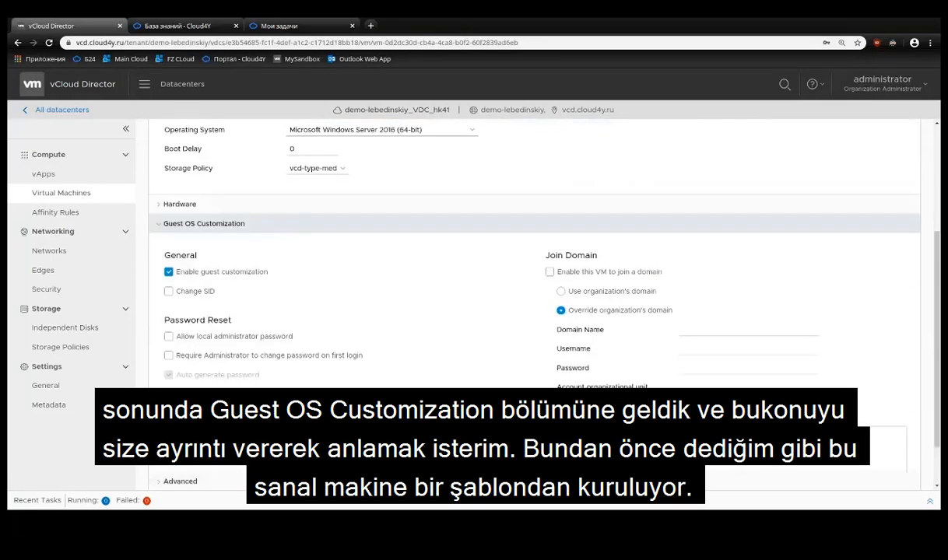
scroll(280, 283, "down", 2)
scroll(220, 149, "up", 1)
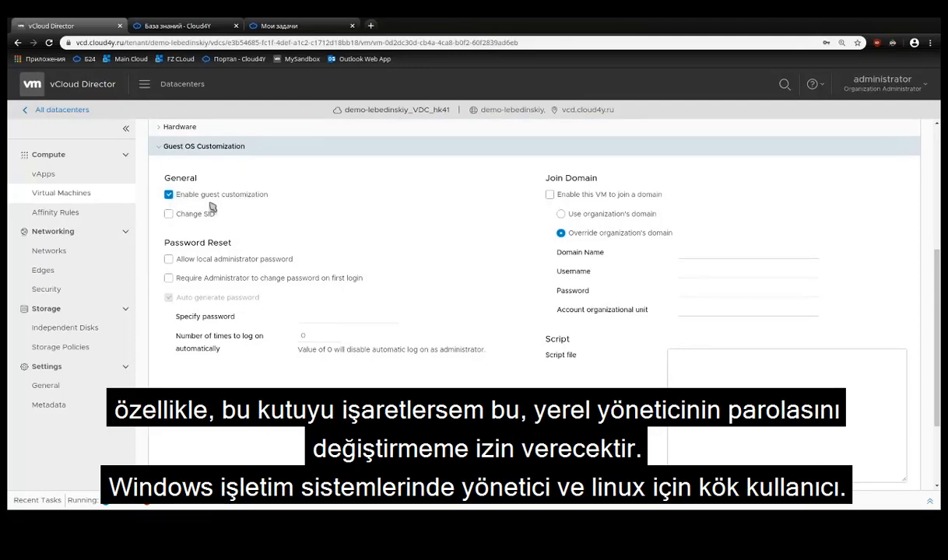
Step: Allow a local administrator password, switching automatic password generation off and on again so it stays enabled
scroll(241, 213, "down", 1)
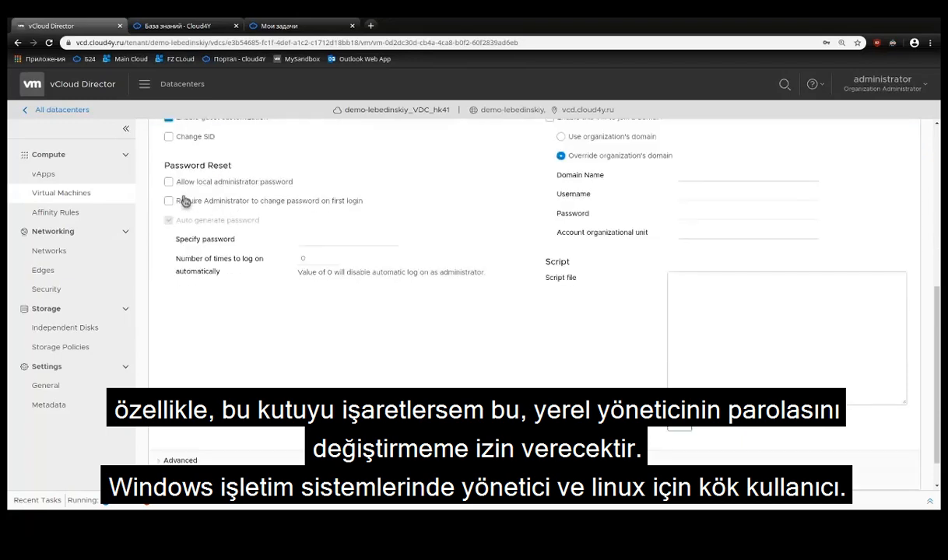
left_click(169, 182)
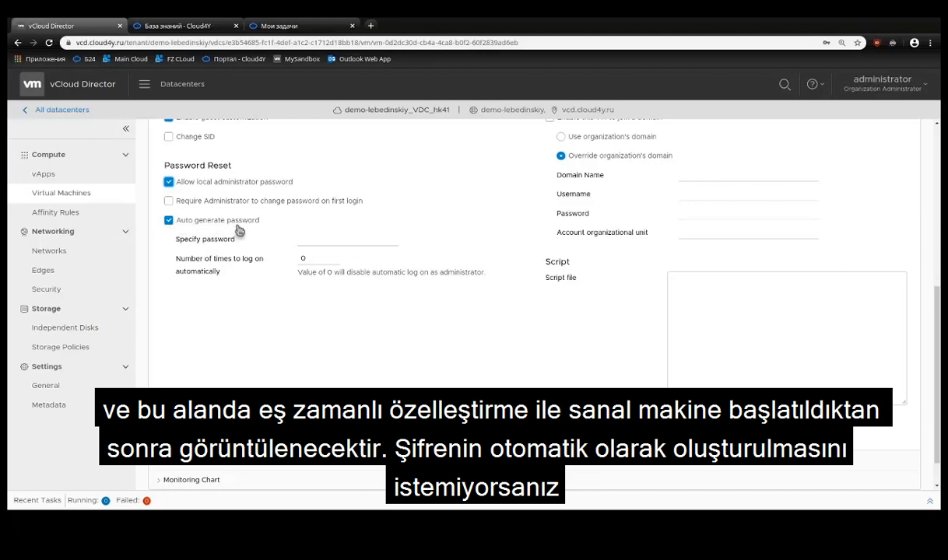
left_click(300, 242)
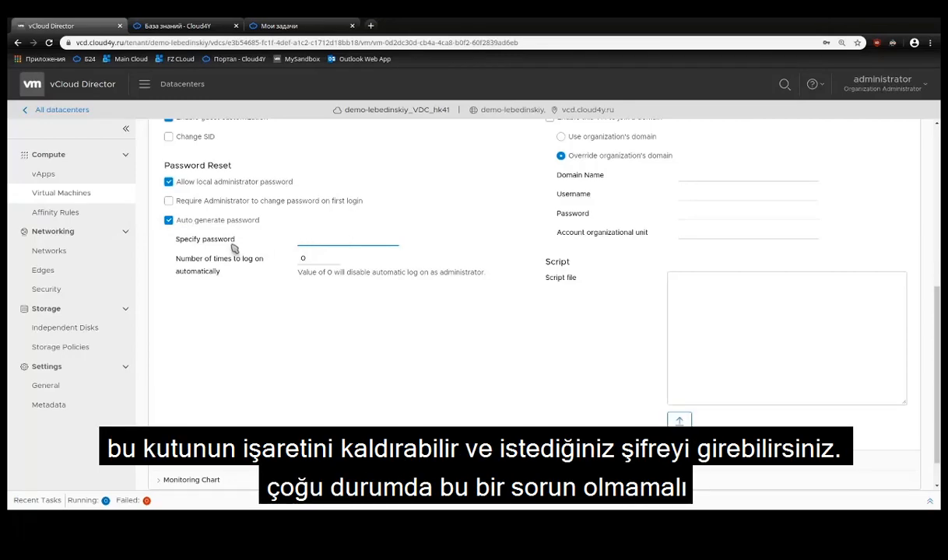
left_click(169, 221)
left_click(208, 222)
scroll(204, 249, "down", 1)
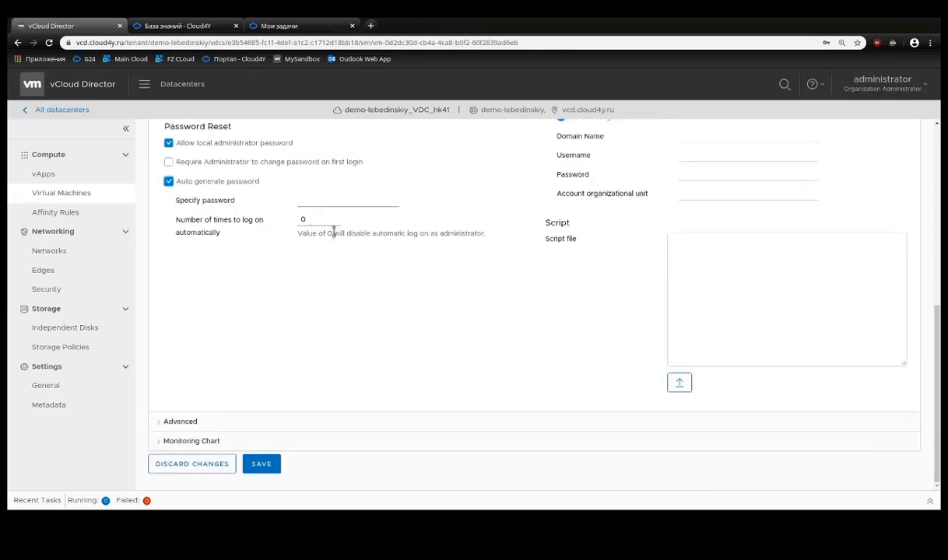
Step: Review the guest customization options and try enabling the VM to join a domain, then switch that option off again
scroll(219, 231, "up", 3)
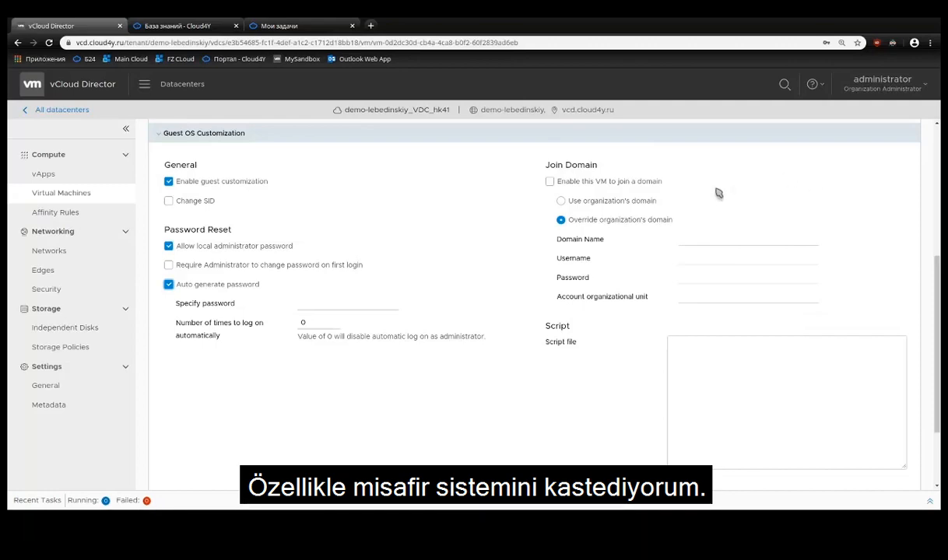
scroll(716, 192, "down", 1)
scroll(745, 187, "down", 1)
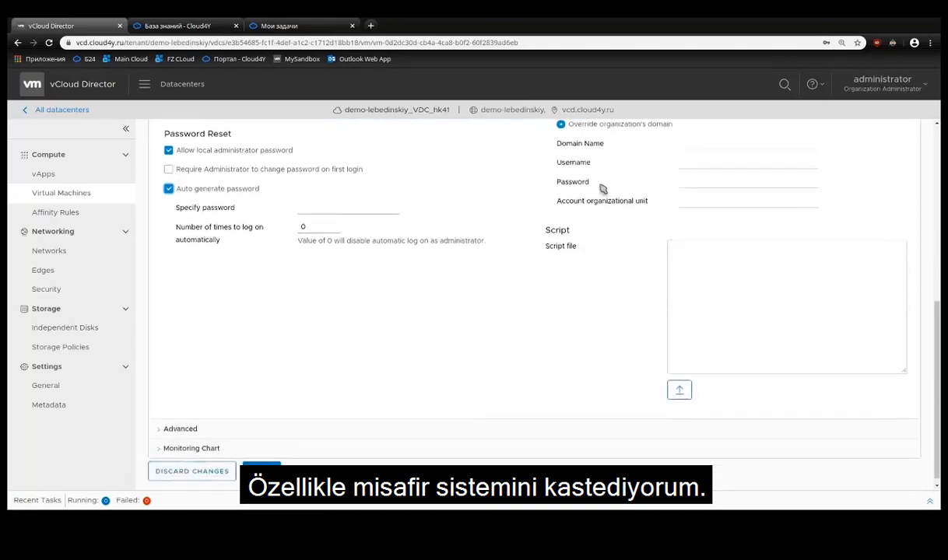
scroll(601, 189, "up", 2)
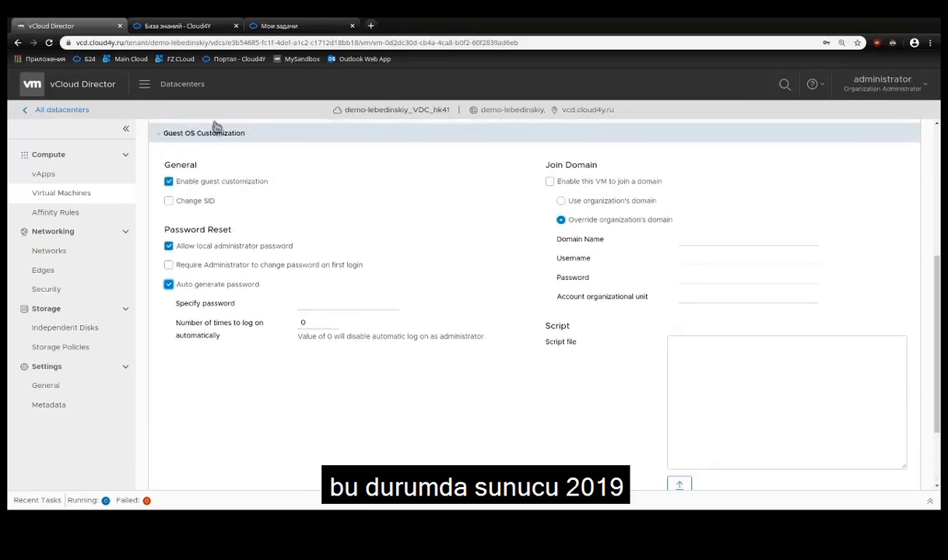
left_click(549, 181)
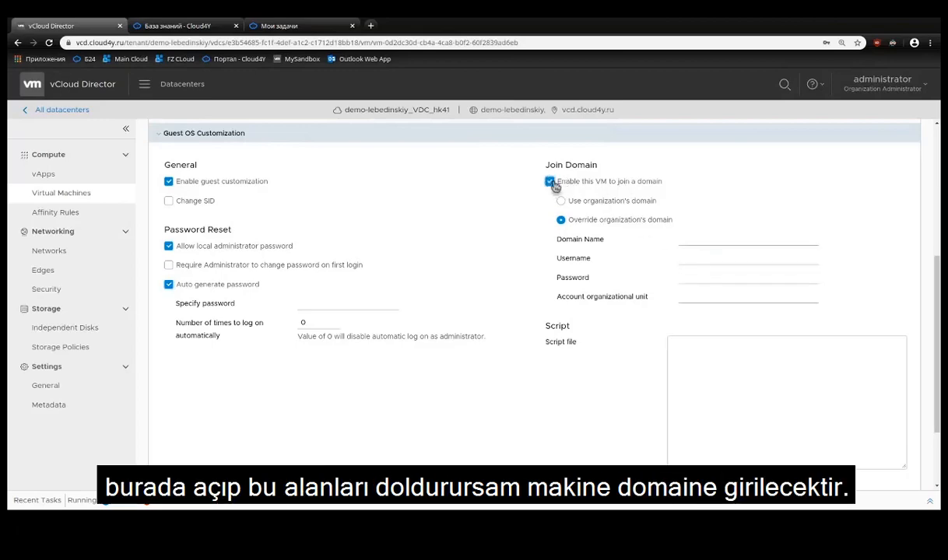
left_click(706, 240)
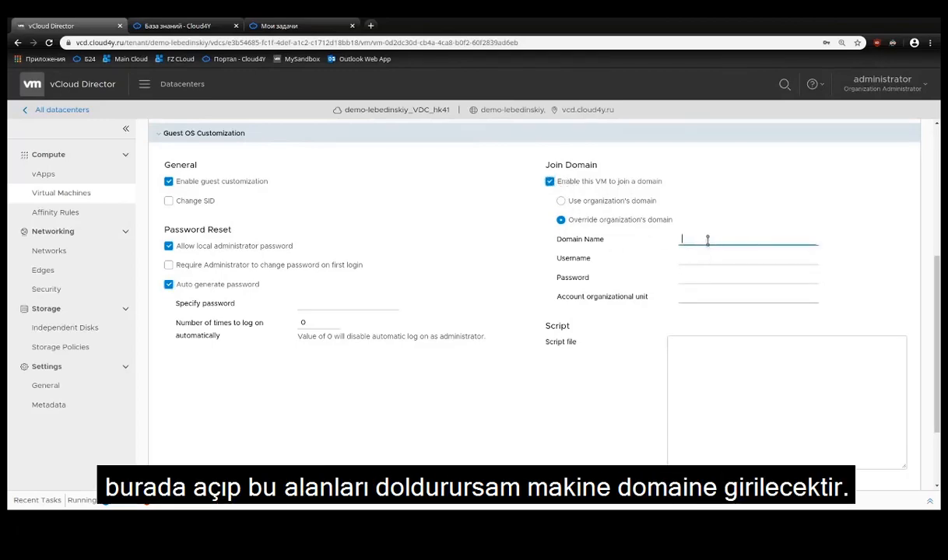
left_click(549, 182)
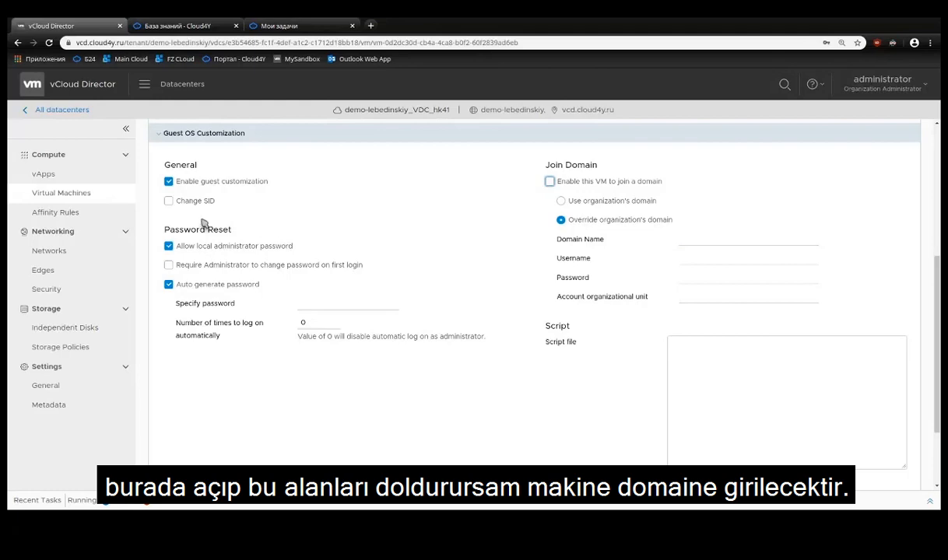
Step: Switch the Change SID option of the guest customization on and off again
scroll(495, 192, "down", 3)
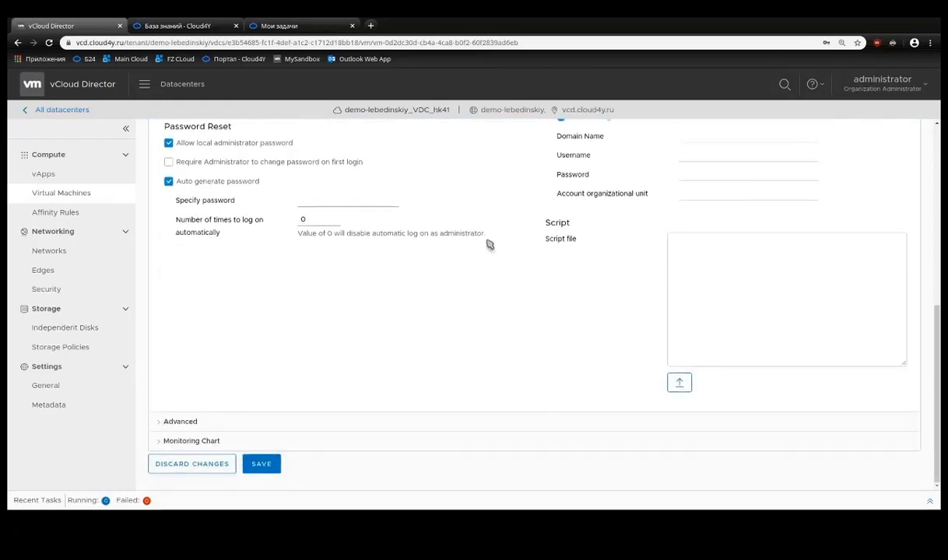
scroll(171, 236, "up", 4)
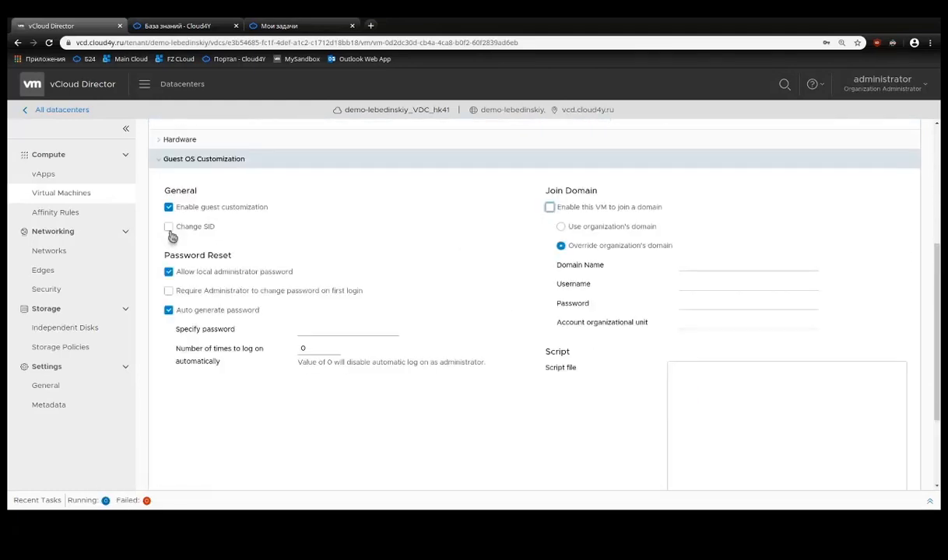
left_click(169, 228)
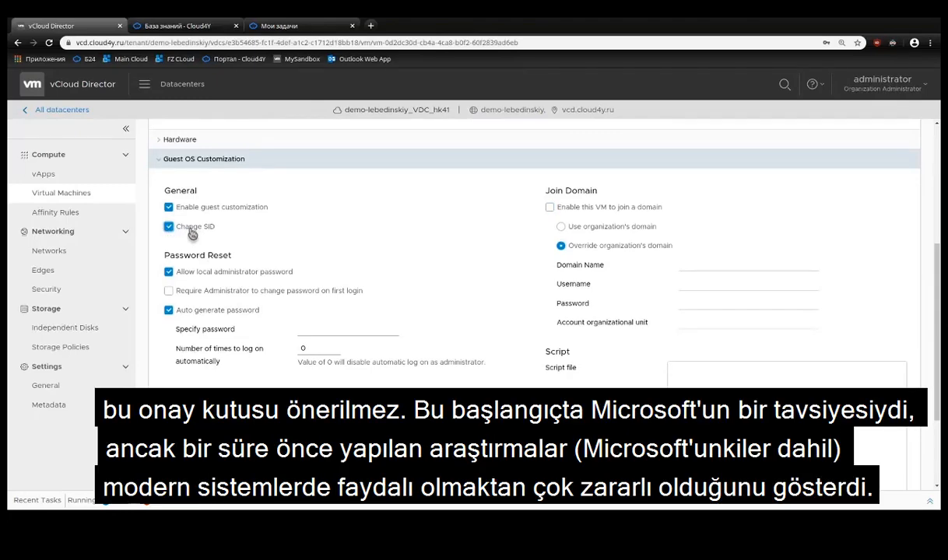
left_click(169, 227)
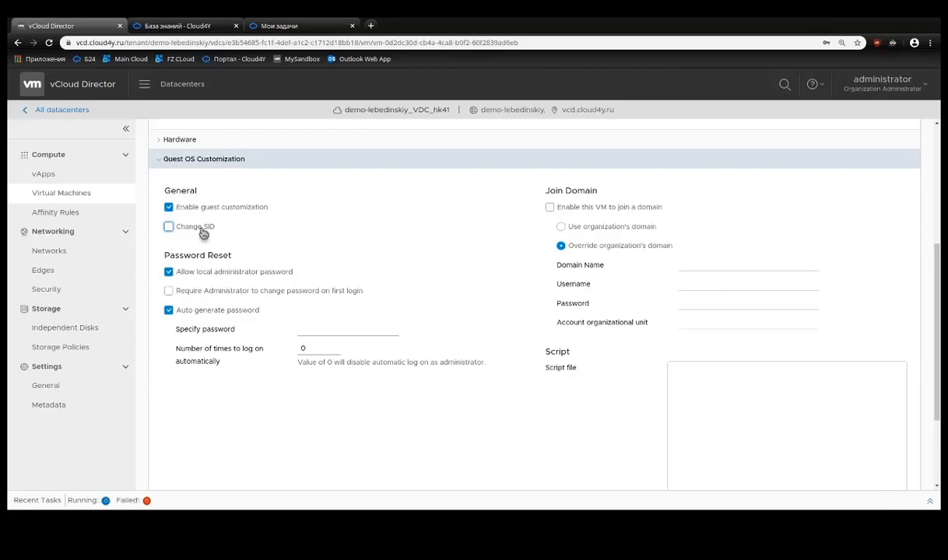
Step: Expand the Advanced section and examine the CPU and memory priority, reservation and limit settings
scroll(237, 229, "down", 3)
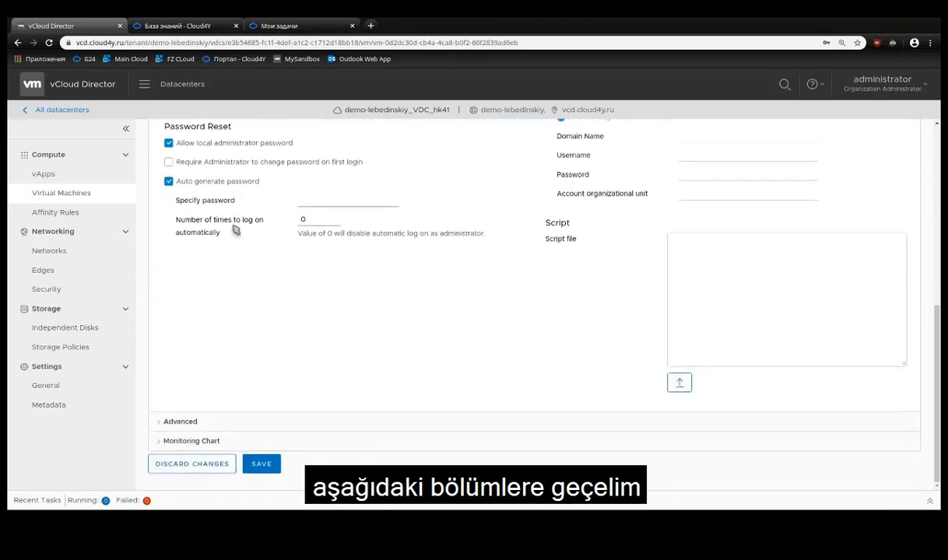
left_click(164, 423)
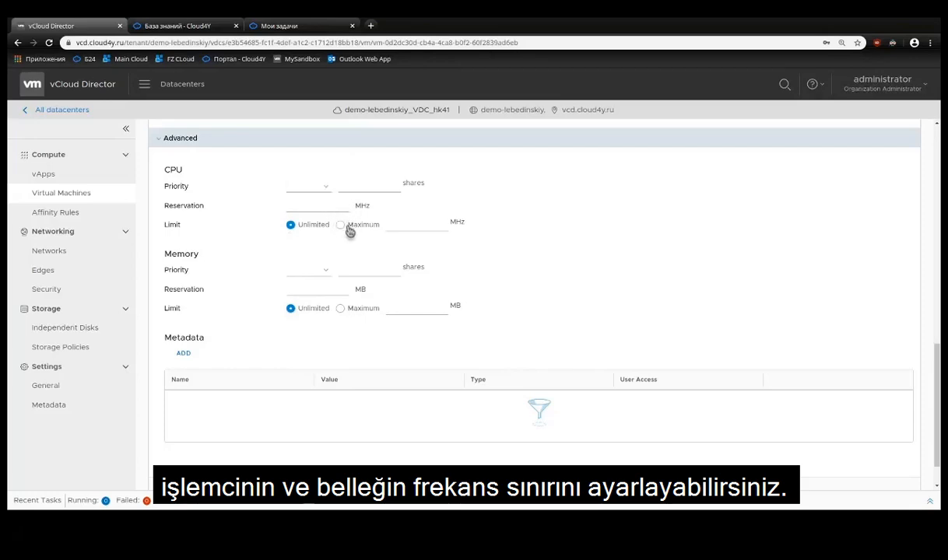
left_click(293, 207)
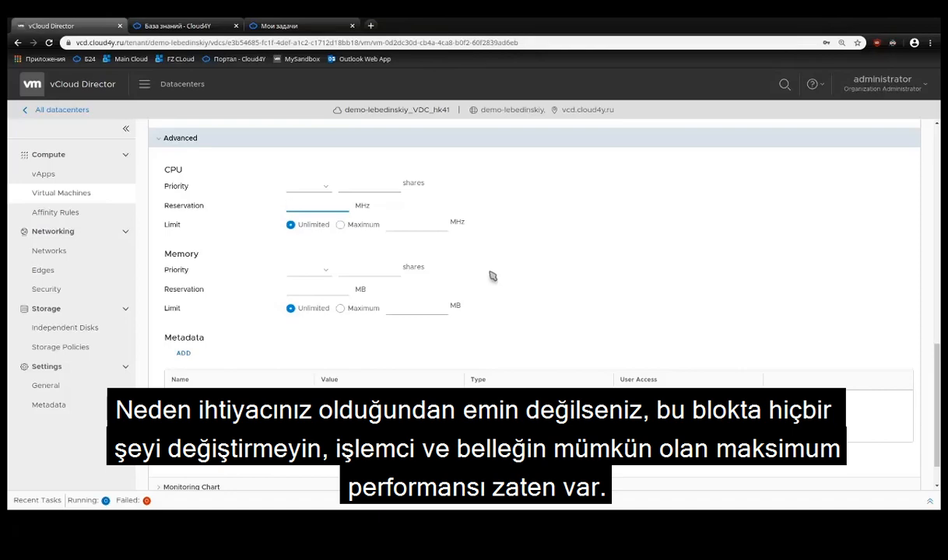
Step: Add a metadata entry of type Text named Snapshot with the value 1
scroll(502, 264, "down", 1)
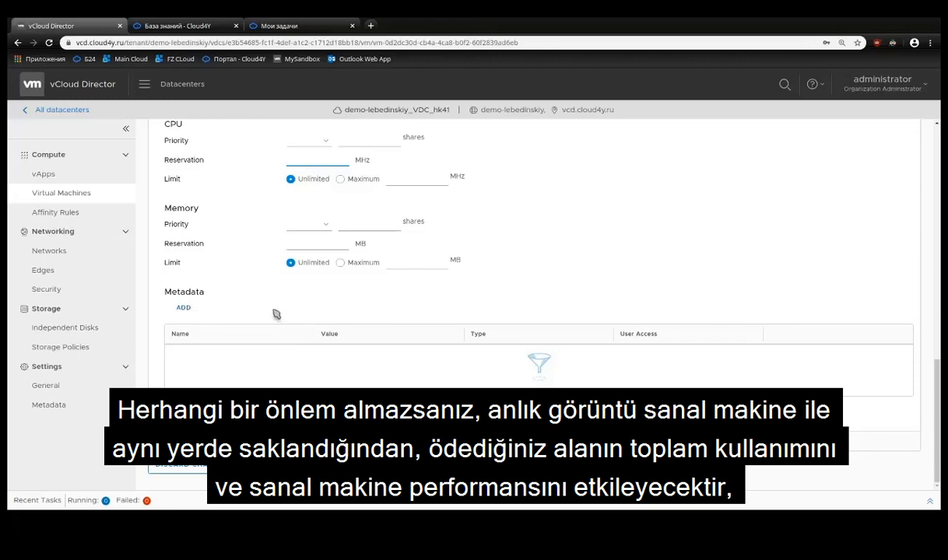
left_click(186, 310)
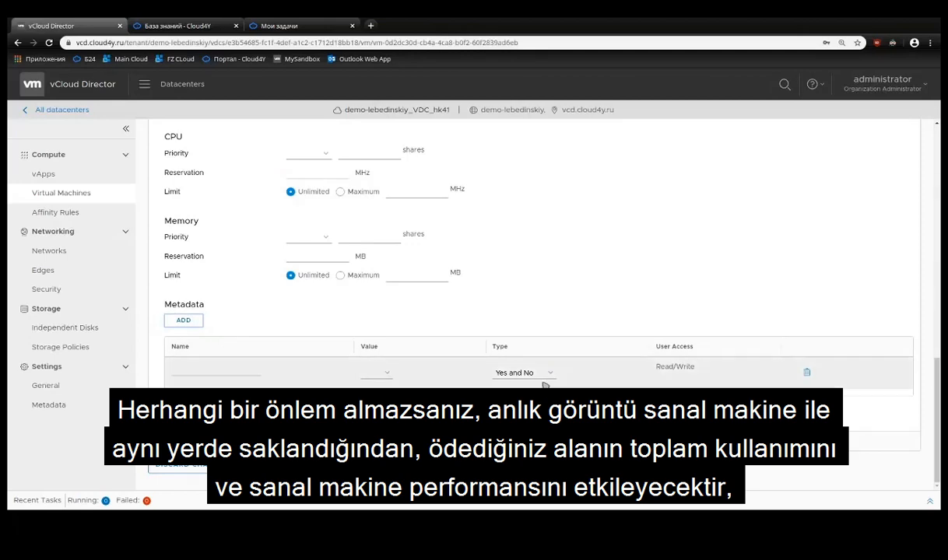
left_click(231, 366)
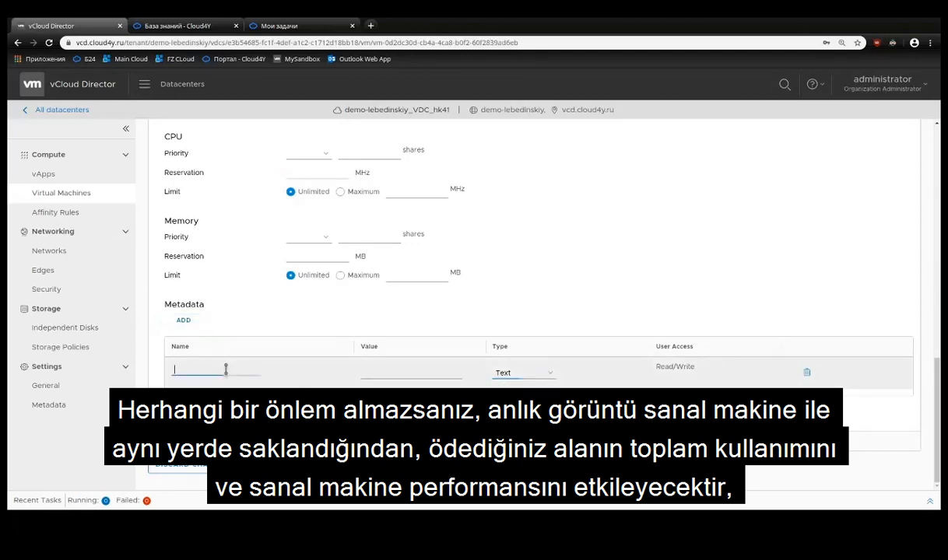
type("Snapshot")
left_click(439, 372)
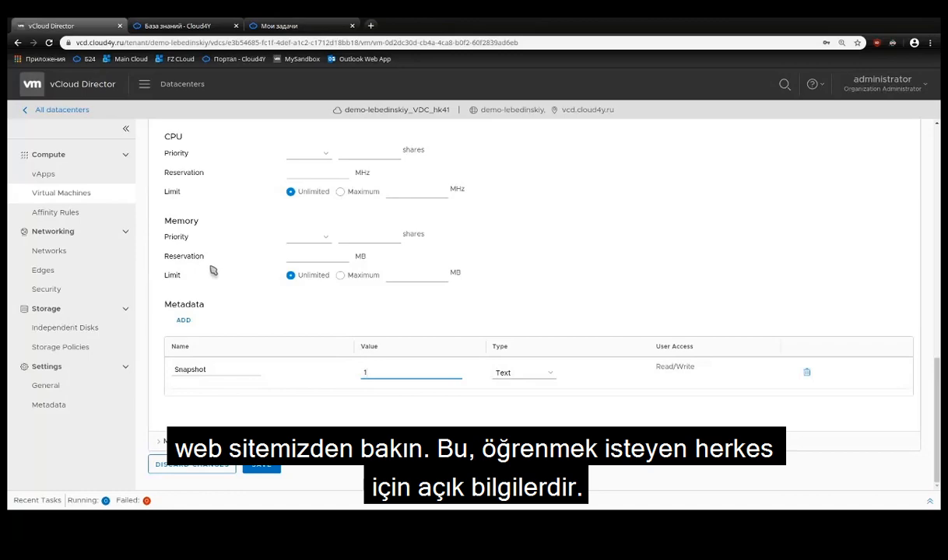
Step: Switch to the Cloud4Y knowledge base and look through the article list of the Облако VMWare category
left_click(164, 28)
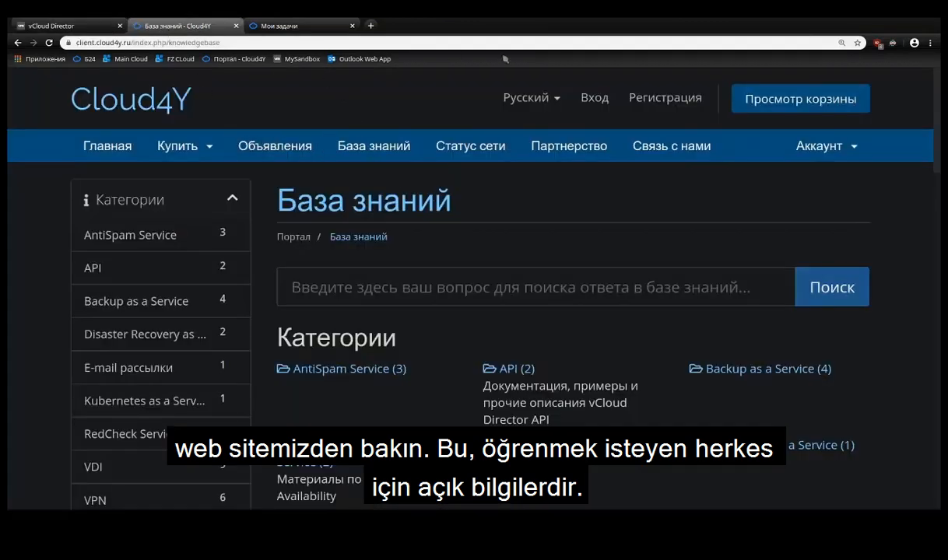
scroll(635, 332, "down", 3)
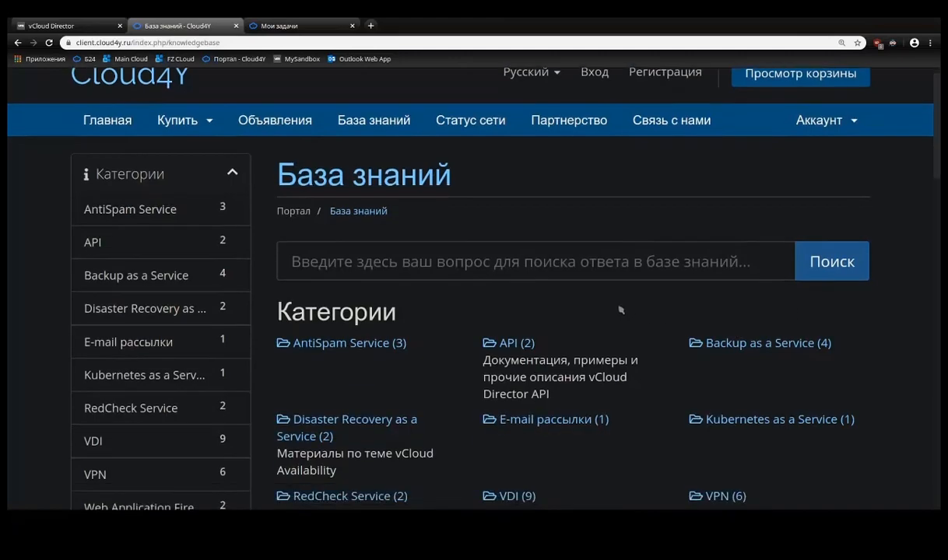
scroll(618, 291, "down", 3)
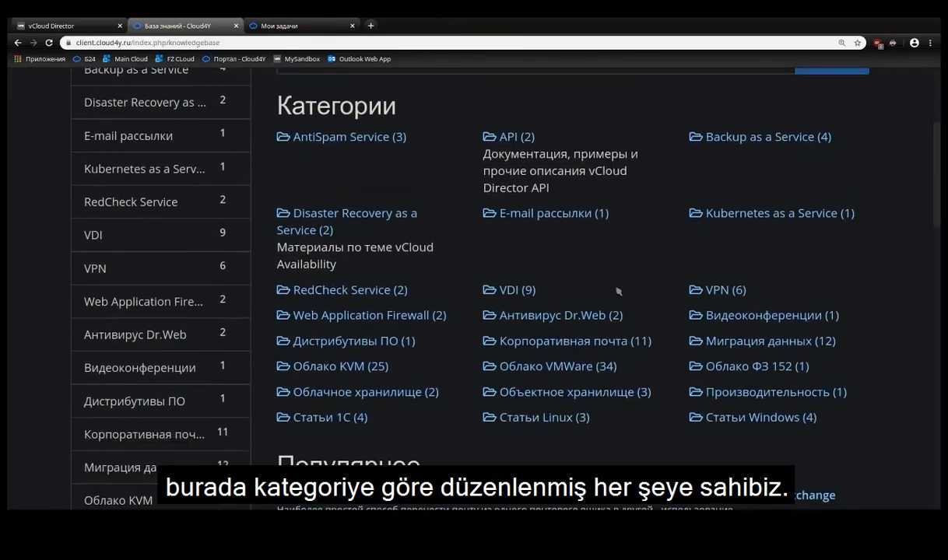
left_click(531, 370)
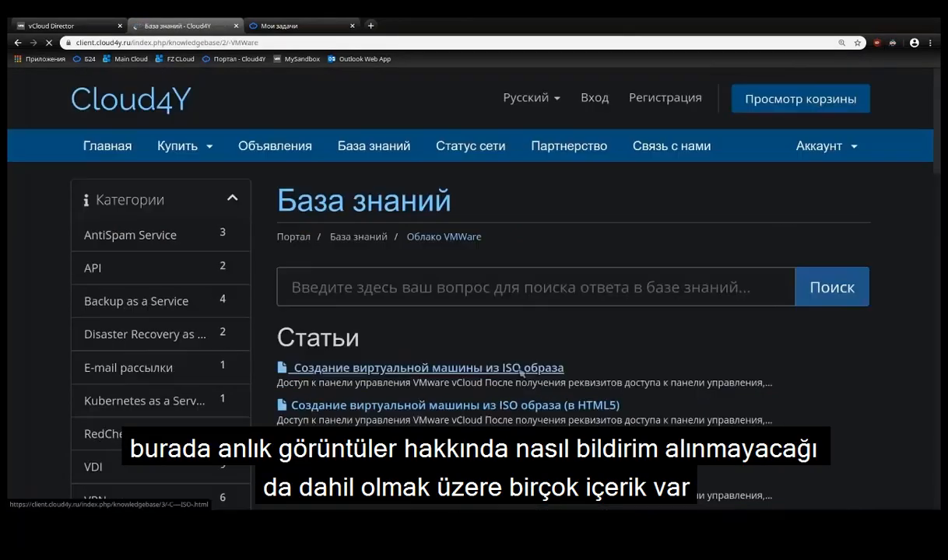
scroll(456, 319, "down", 10)
scroll(453, 315, "up", 10)
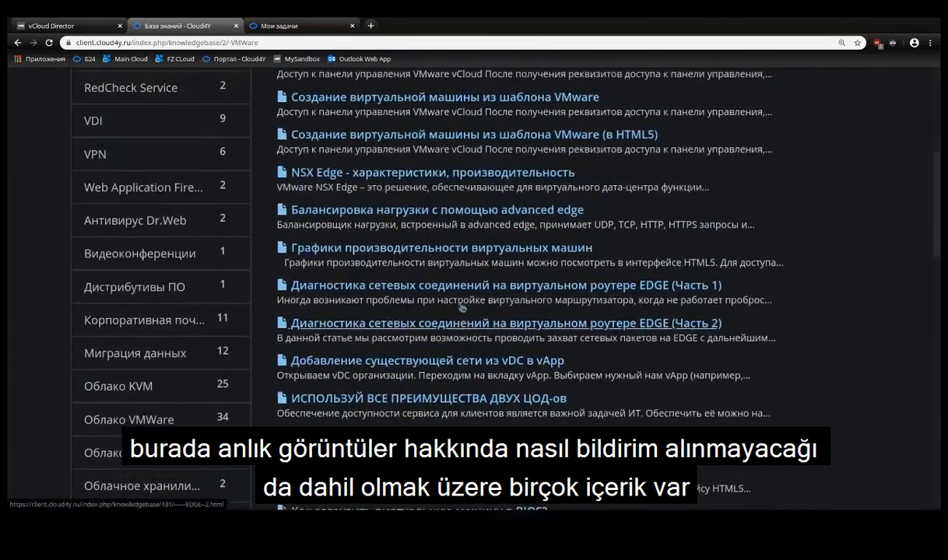
Step: Switch back to vCloud Director and view the Win2019 monitoring chart for the cpu.usage.average metric over the Day period
left_click(58, 28)
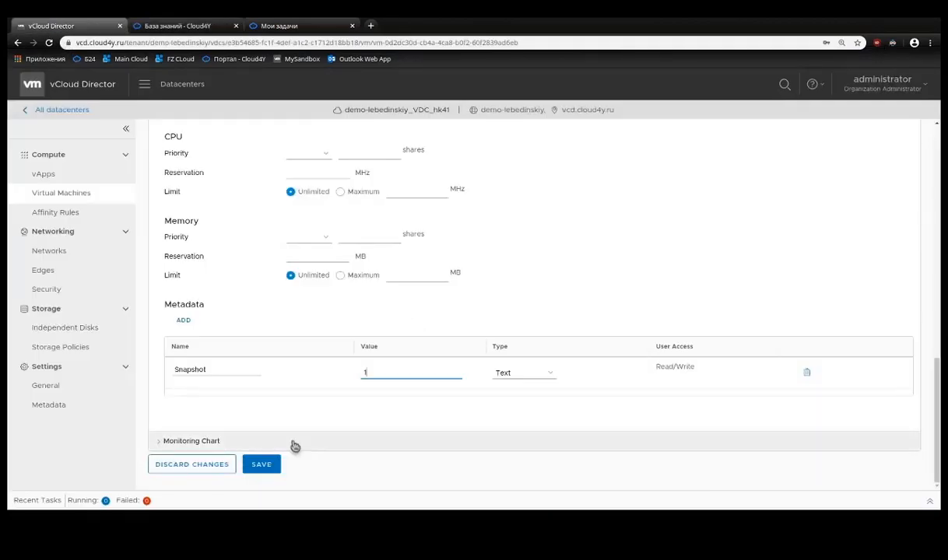
left_click(167, 444)
scroll(339, 306, "down", 4)
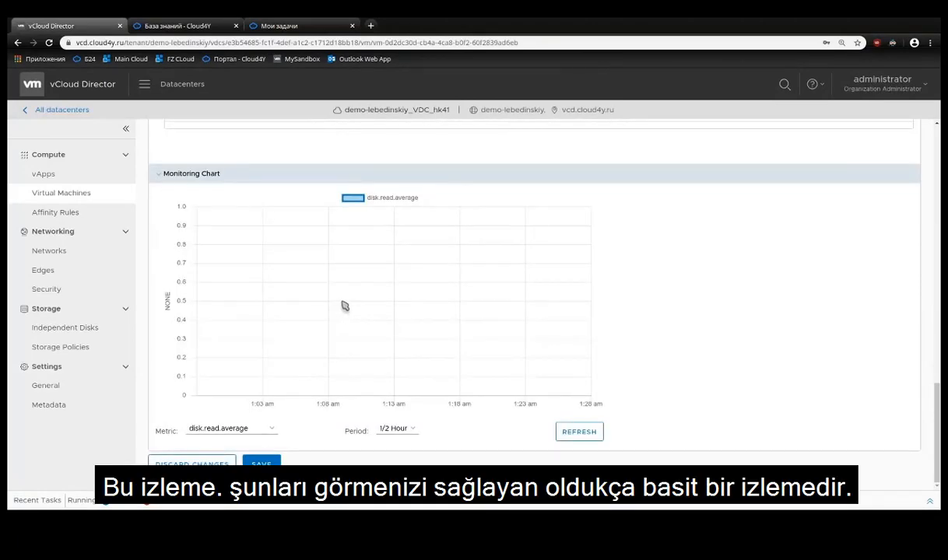
left_click(273, 432)
left_click(287, 397)
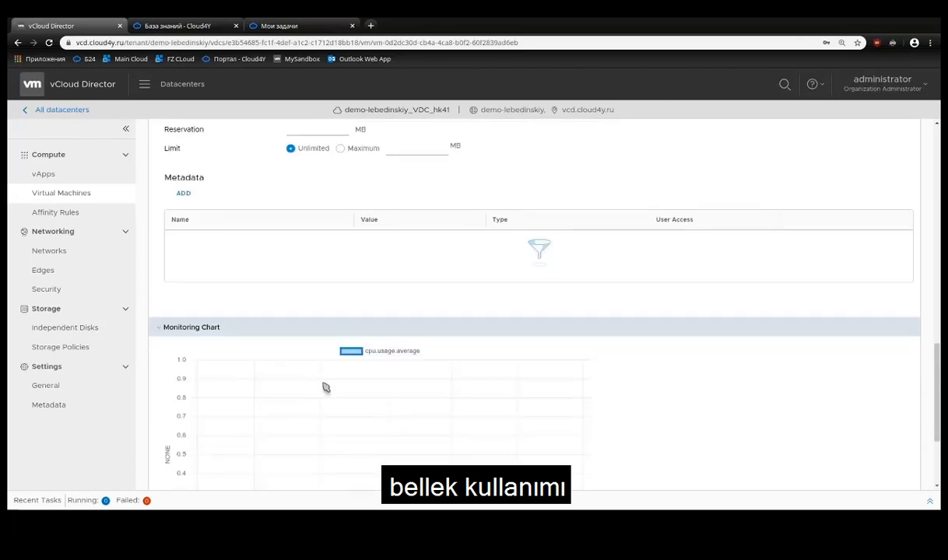
scroll(342, 376, "down", 5)
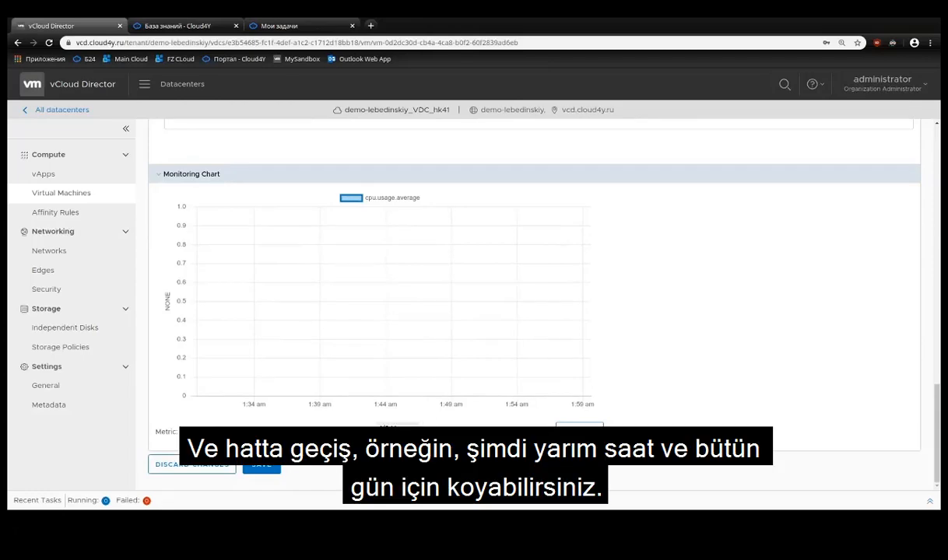
left_click(394, 441)
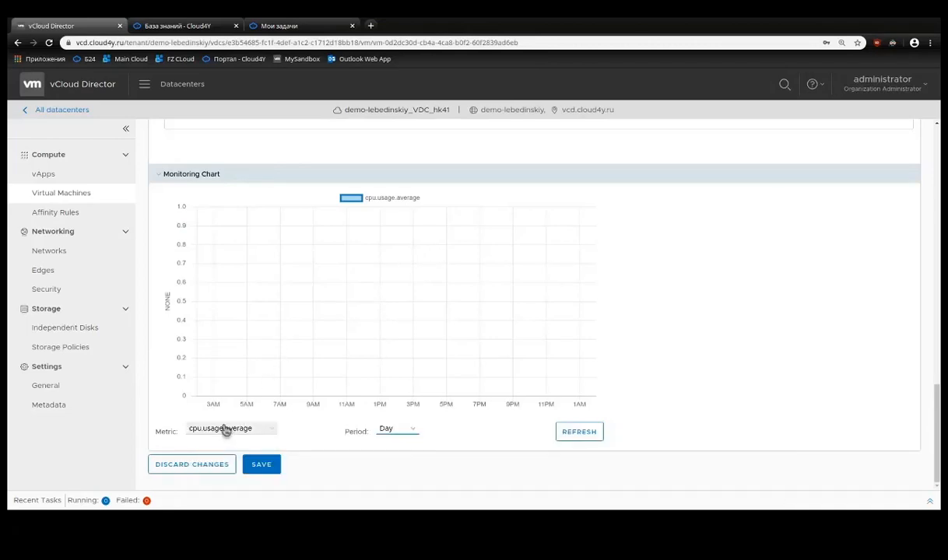
Step: Return to the virtual machine list, filter it by the name "win" and review the actions available for Win2019
scroll(229, 412, "up", 15)
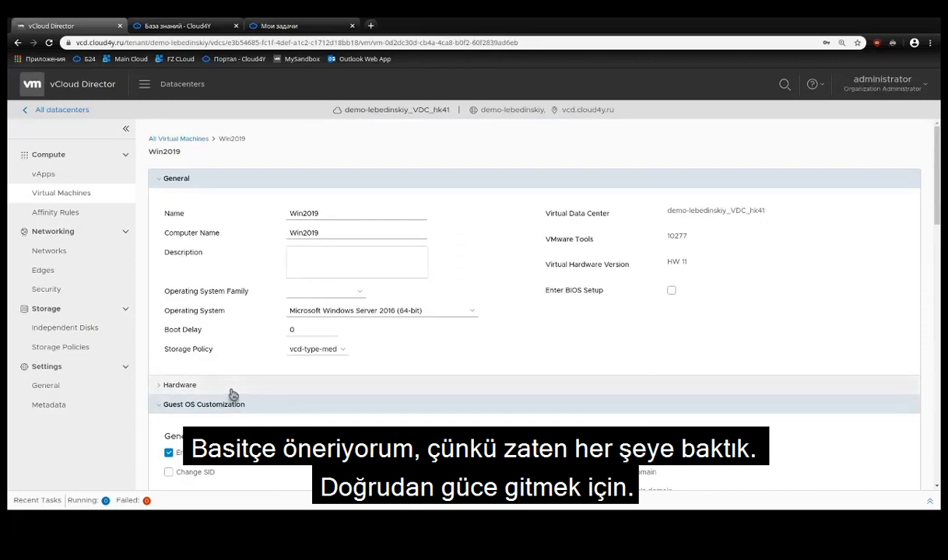
left_click(184, 139)
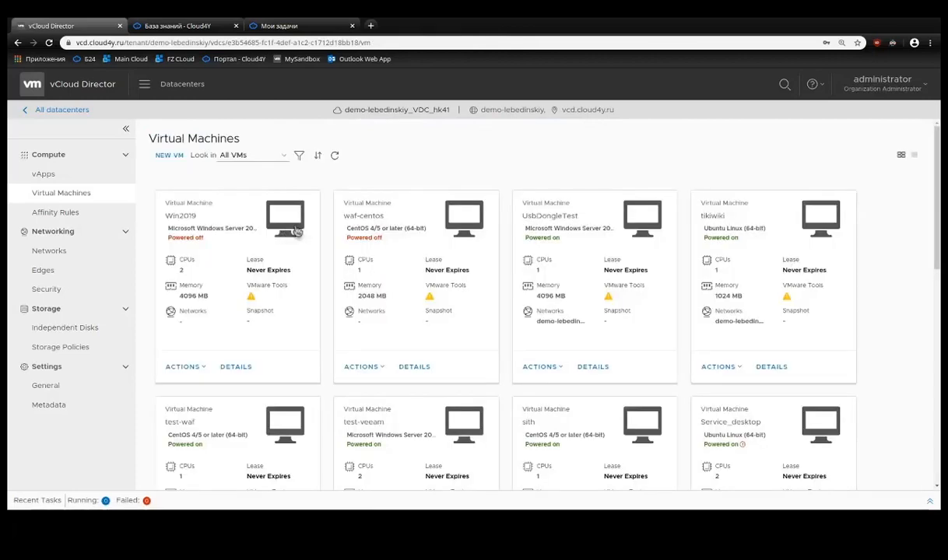
left_click(299, 157)
type("win")
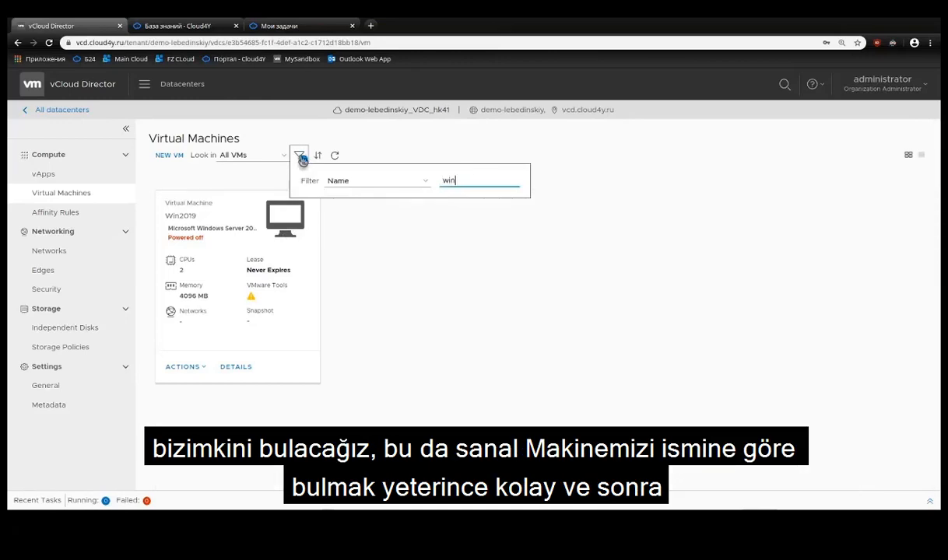
left_click(301, 158)
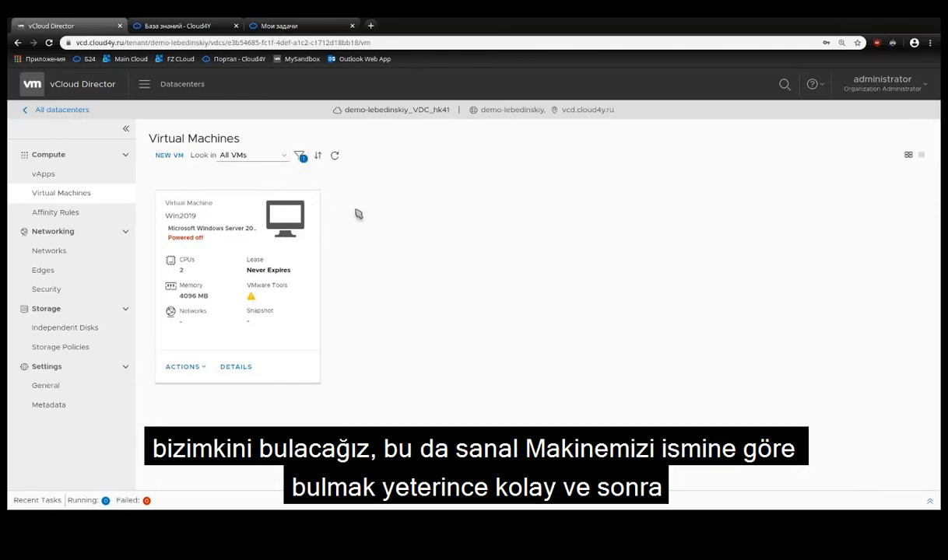
left_click(181, 368)
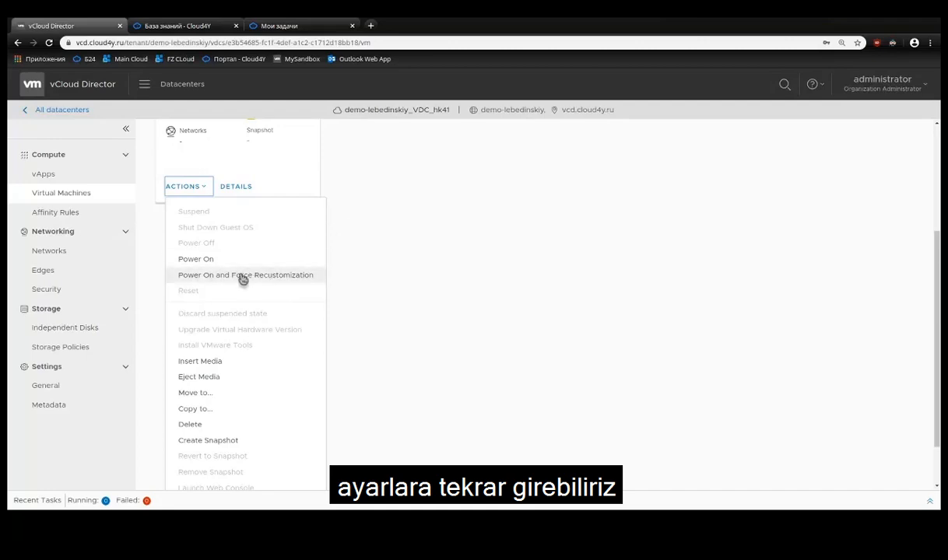
left_click(381, 214)
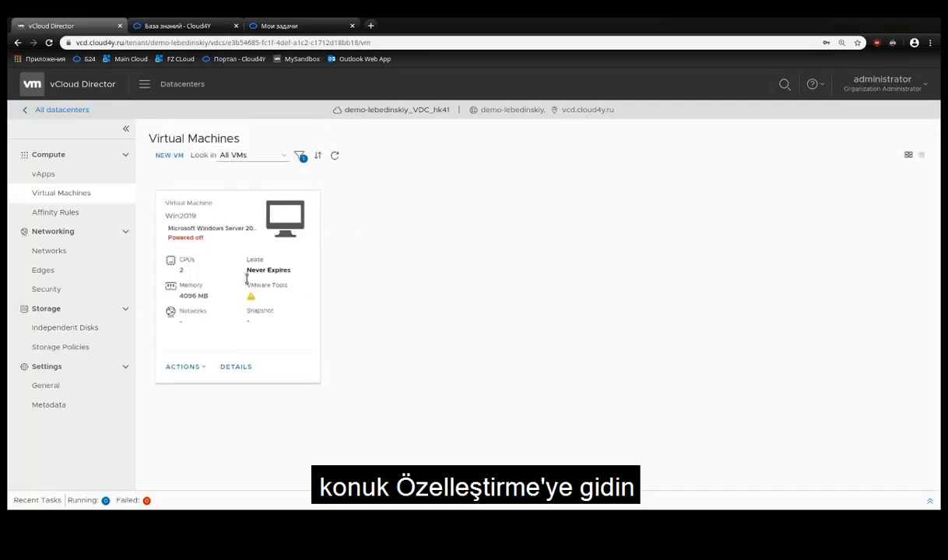
Step: In the Win2019 guest OS customization, allow the local administrator password with automatic generation and save the configuration
left_click(231, 371)
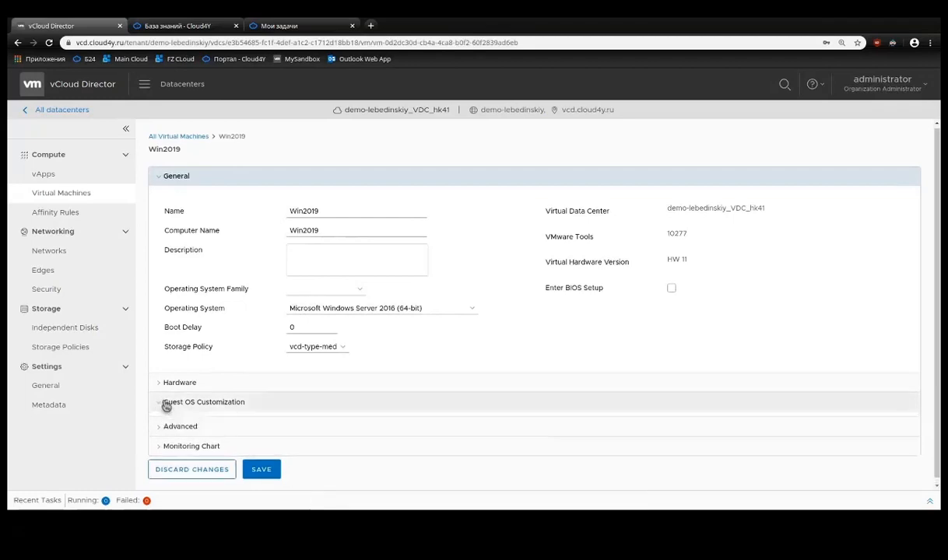
left_click(166, 402)
scroll(249, 370, "down", 3)
left_click(169, 231)
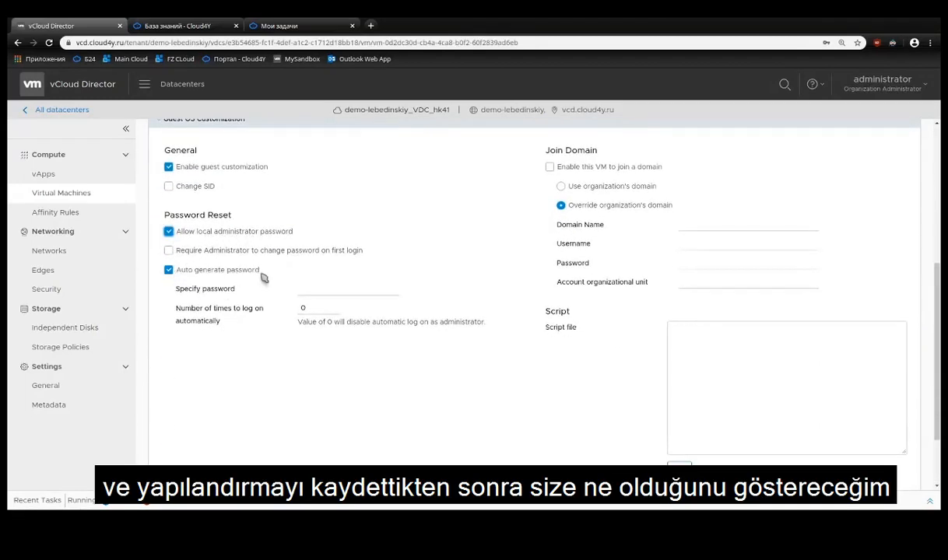
scroll(257, 272, "down", 1)
scroll(263, 278, "down", 2)
left_click(263, 461)
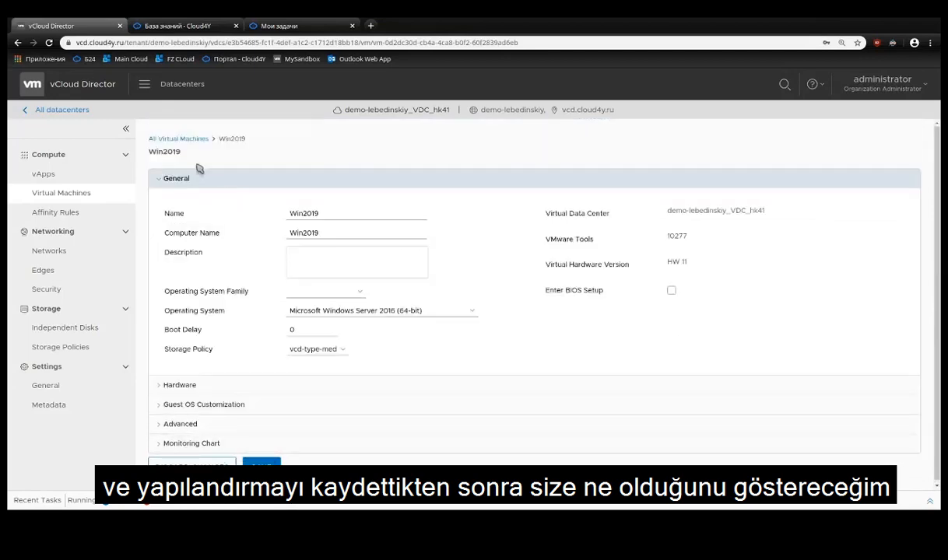
Step: Filter the virtual machine list by the name "win" and power on Win2019 with forced recustomization
left_click(186, 141)
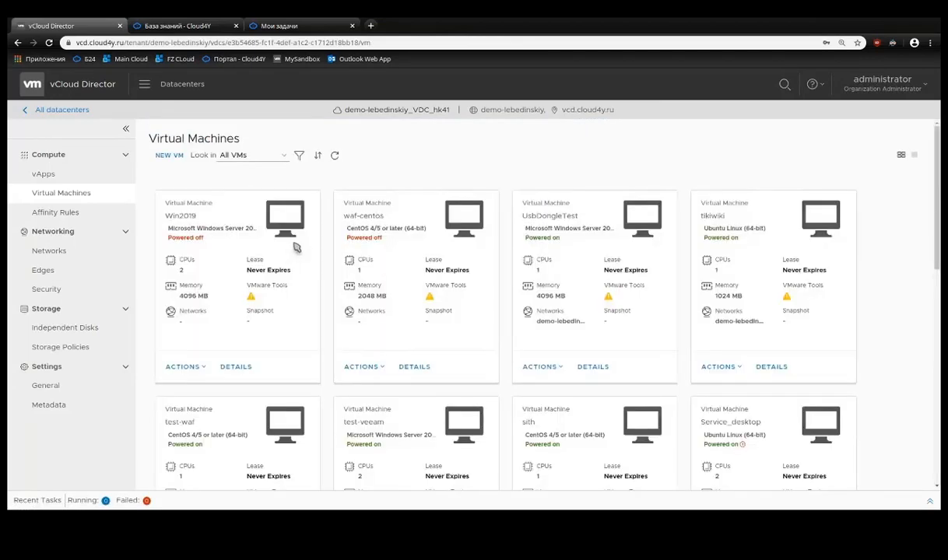
left_click(299, 155)
left_click(466, 180)
type("win")
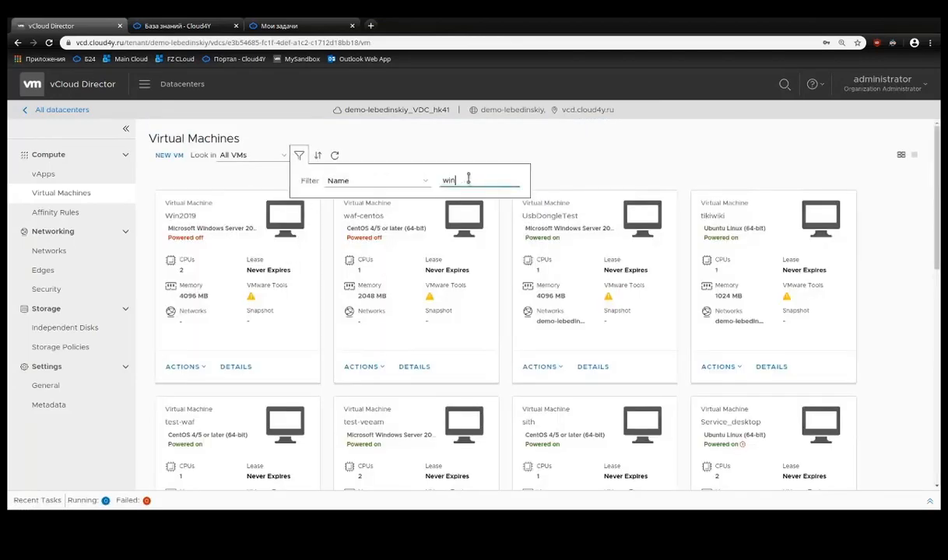
left_click(299, 155)
left_click(185, 366)
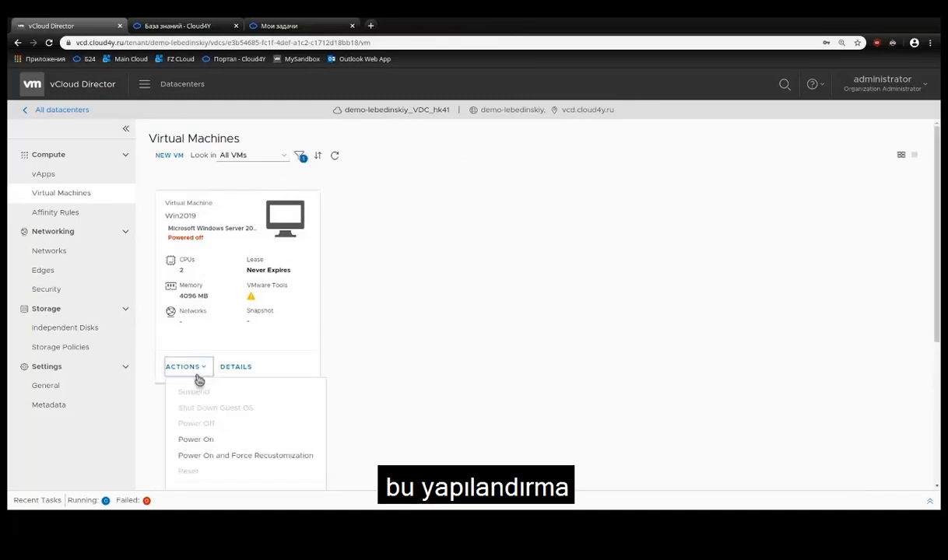
left_click(215, 458)
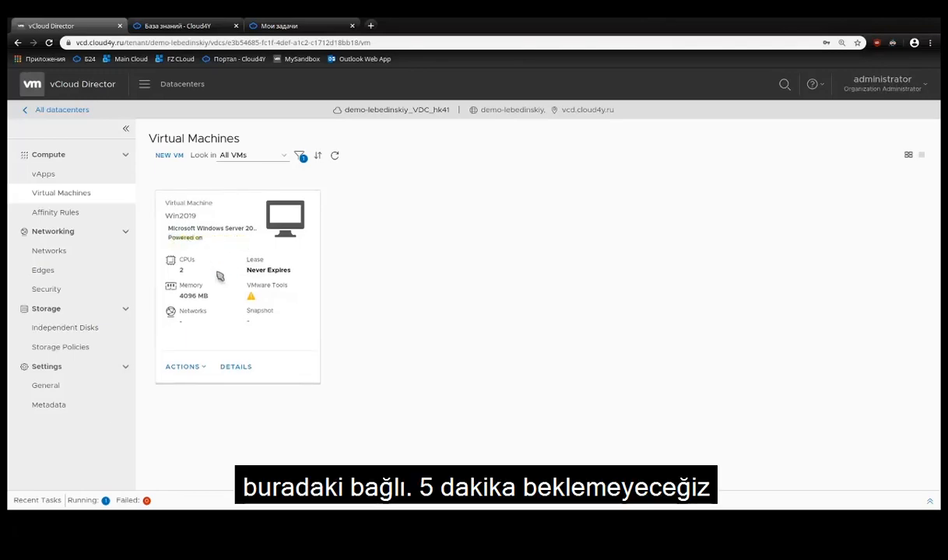
Step: Open the Win2019 details and look up the generated local administrator password in the guest OS customization settings
left_click(234, 372)
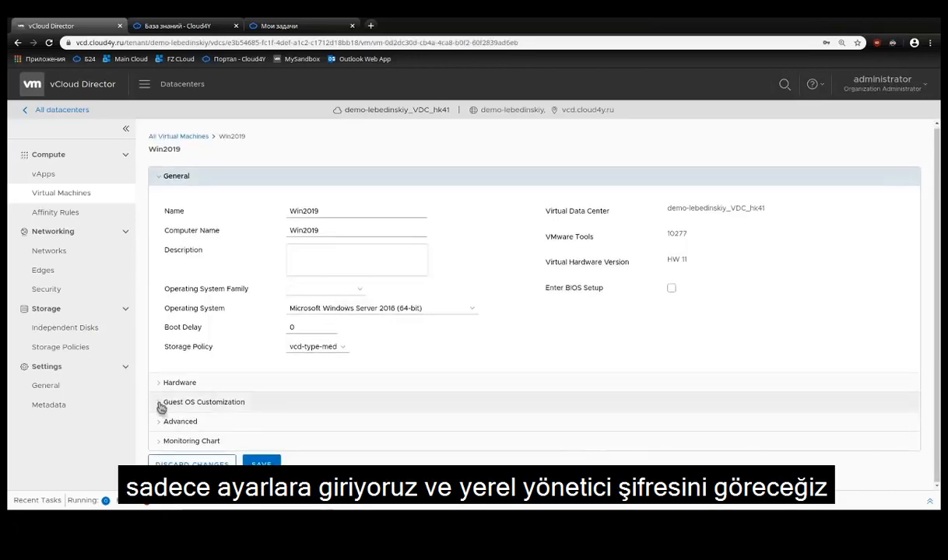
left_click(165, 404)
scroll(290, 383, "down", 4)
left_click_drag(299, 315, 352, 325)
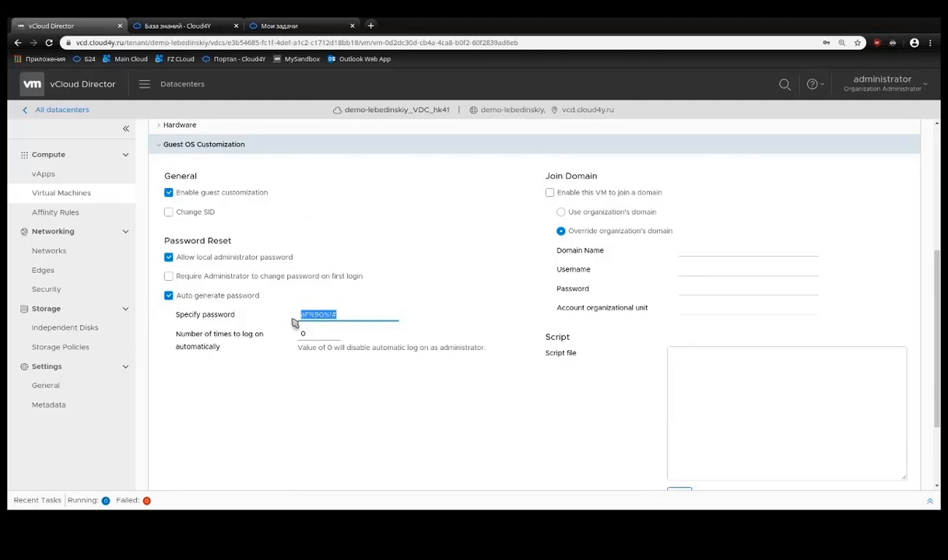
scroll(265, 305, "up", 5)
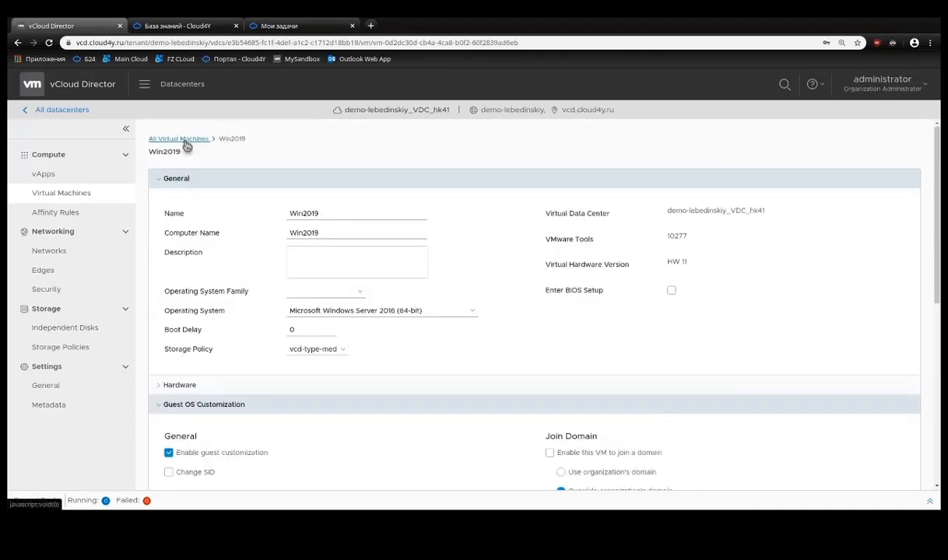
Step: Go back to the list of all virtual machines and filter it by the name "win"
left_click(178, 139)
left_click(299, 155)
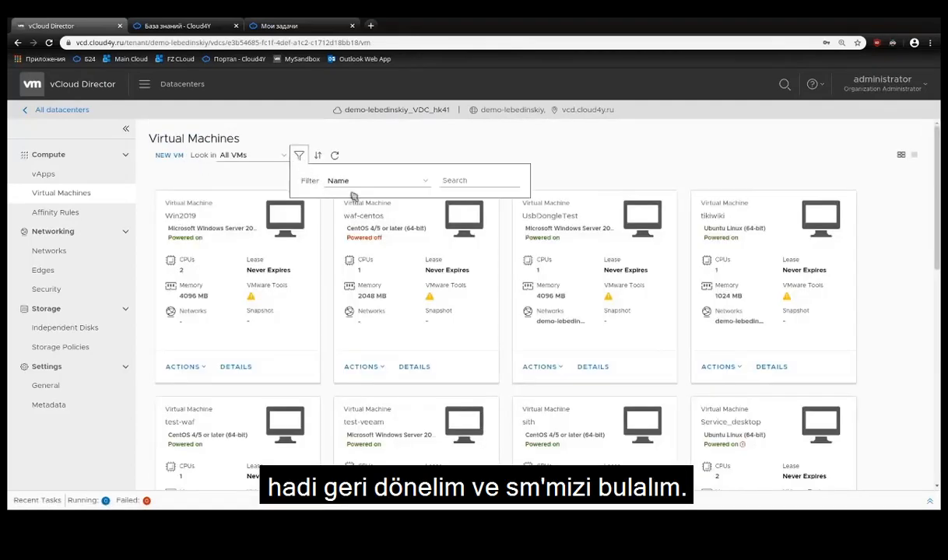
left_click(497, 179)
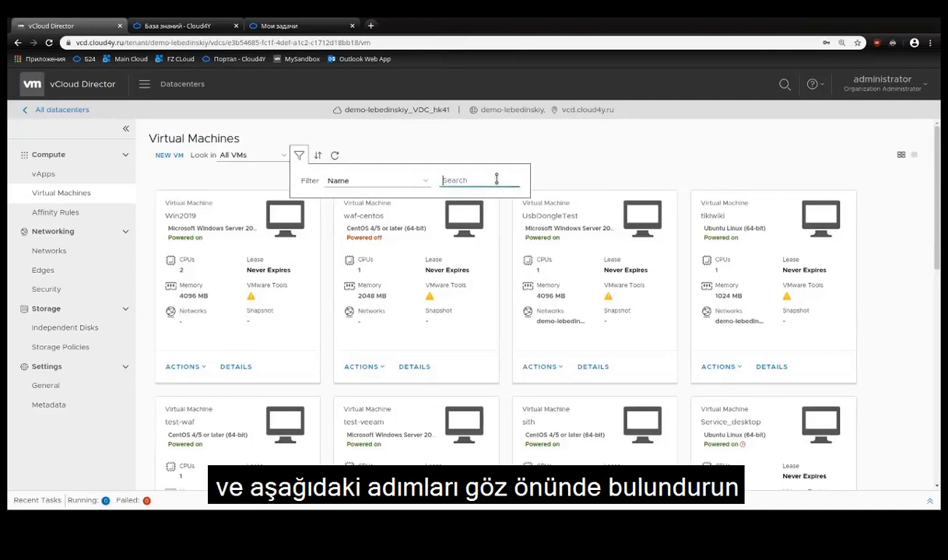
type("win")
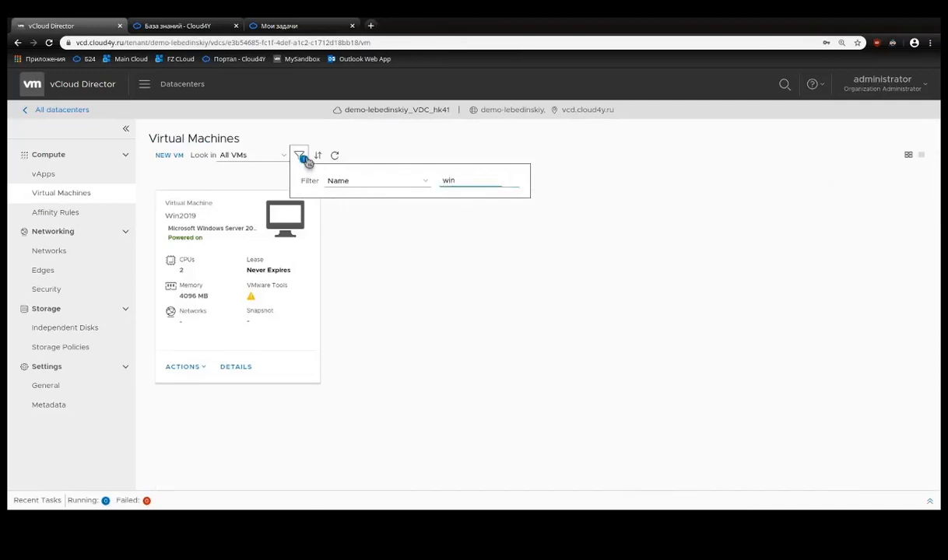
left_click(306, 160)
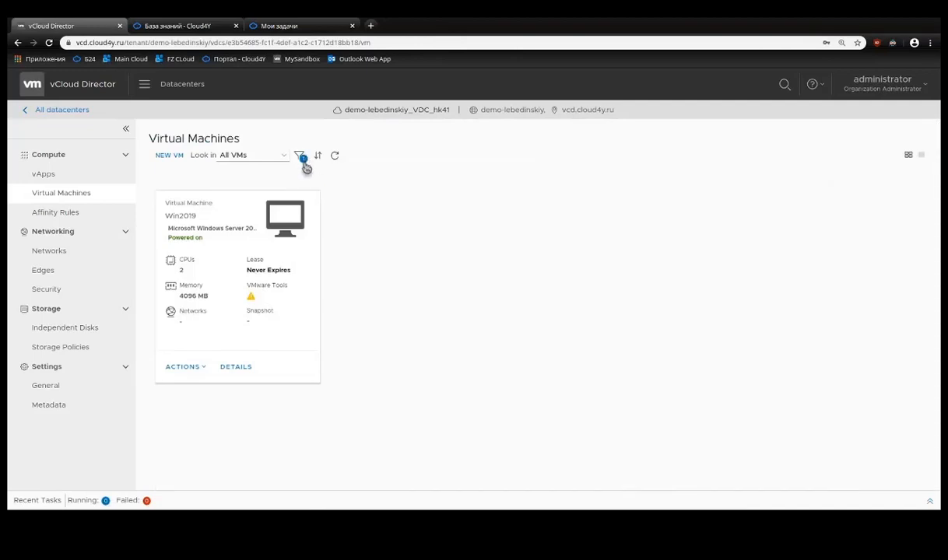
Step: Review the power actions of the running Win2019 virtual machine and suspend it
left_click(193, 374)
scroll(199, 360, "down", 3)
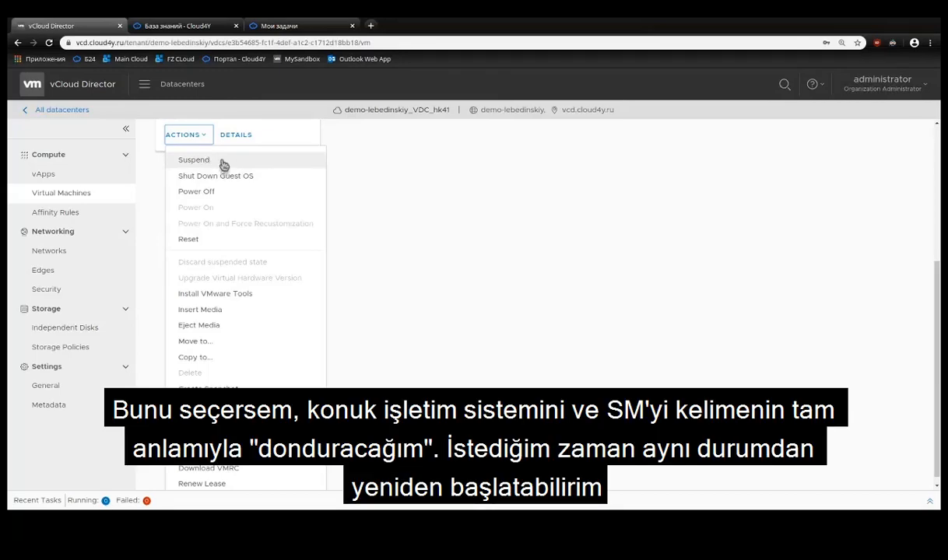
left_click(223, 161)
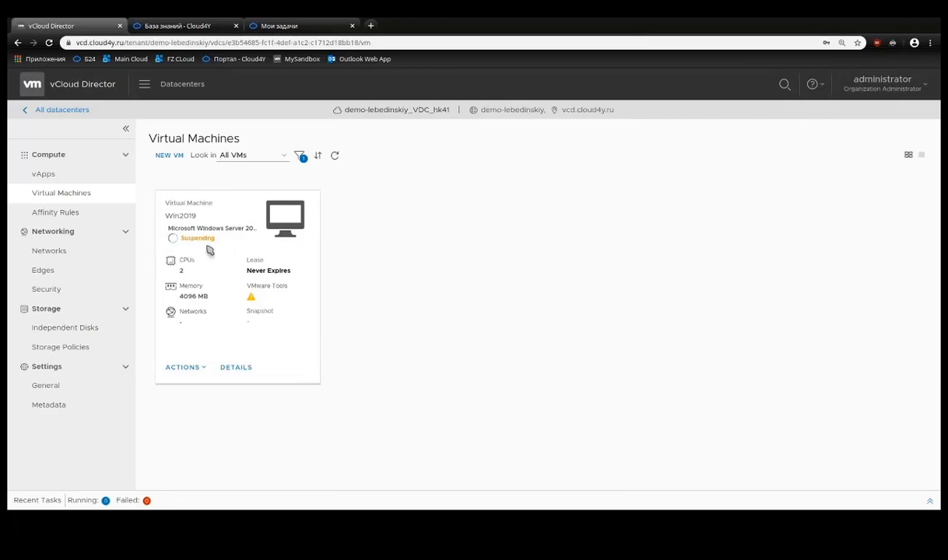
Step: Examine which actions are available for Win2019 in its suspended state and check its status on the card
left_click(185, 368)
scroll(203, 333, "down", 3)
scroll(217, 276, "down", 2)
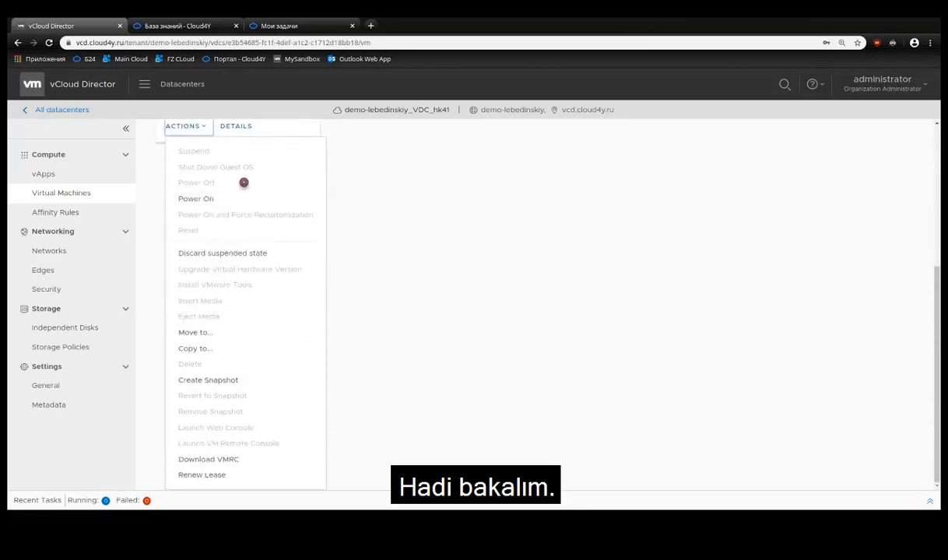
scroll(200, 216, "up", 3)
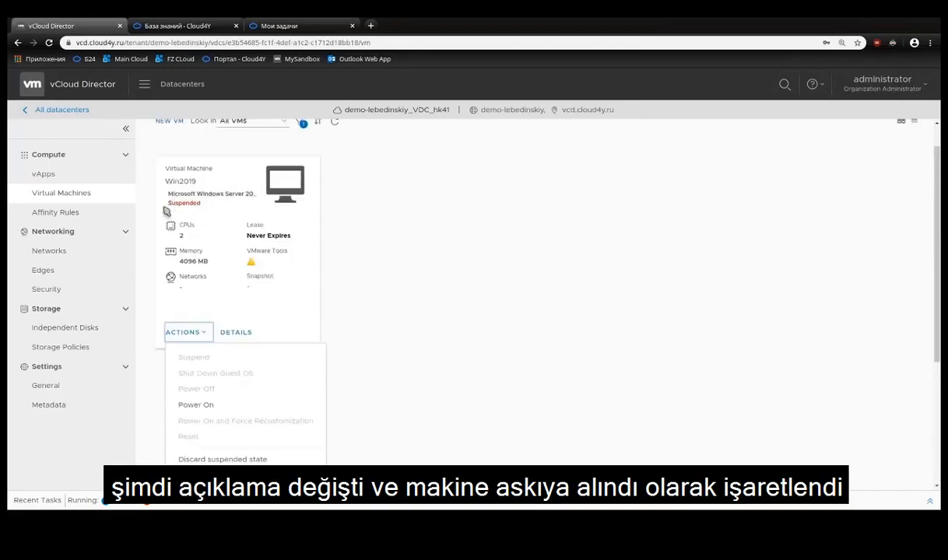
left_click(179, 235)
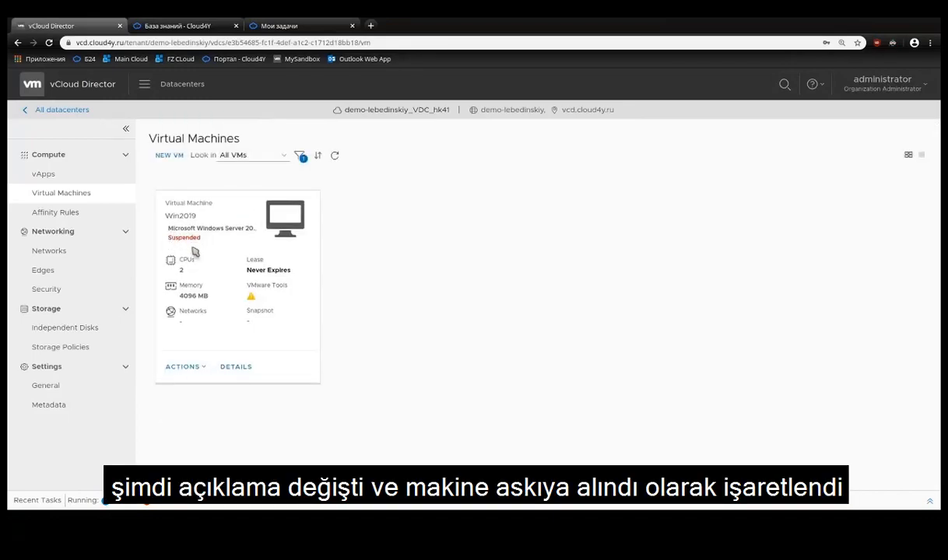
Step: Power on the suspended Win2019 virtual machine again
left_click(200, 372)
scroll(196, 364, "down", 2)
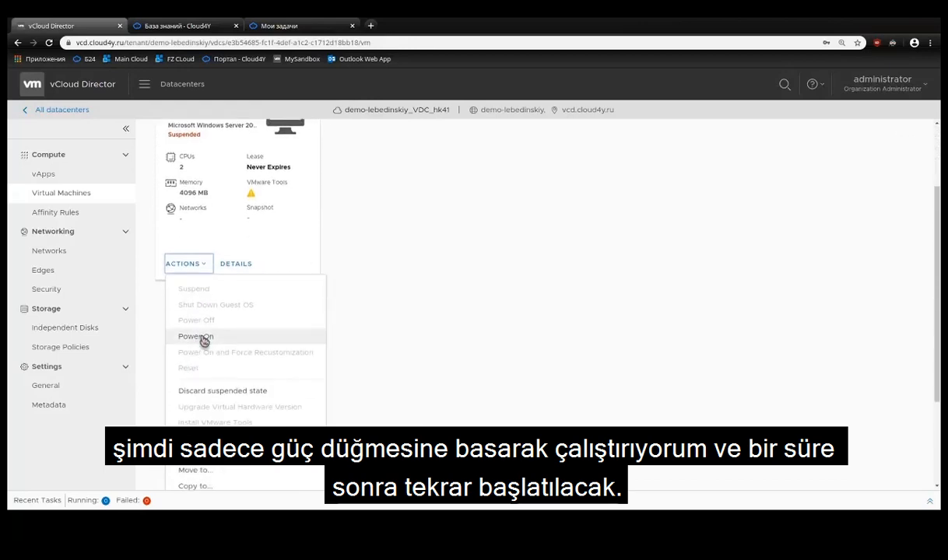
left_click(203, 338)
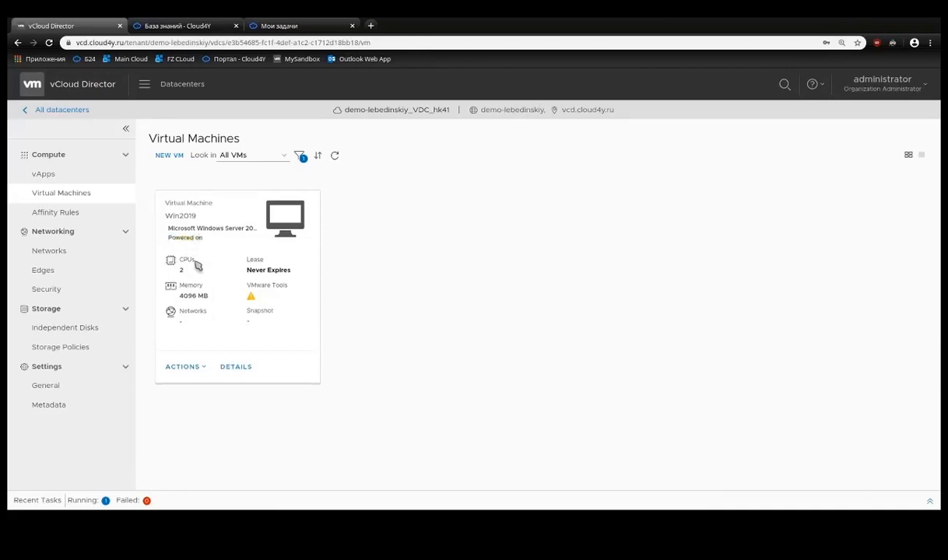
Step: Review the reset, insert media and eject media actions offered for the running Win2019 virtual machine
left_click(203, 368)
scroll(205, 373, "down", 3)
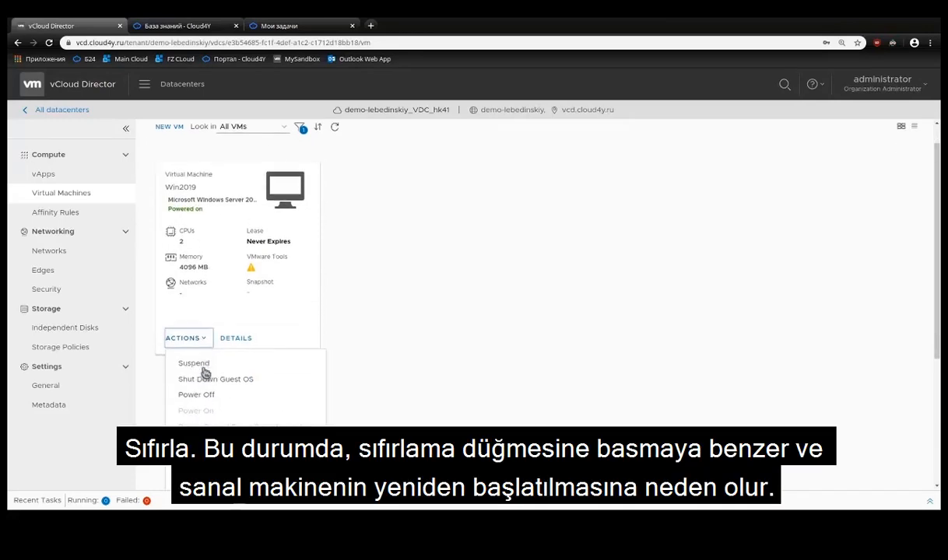
left_click(363, 215)
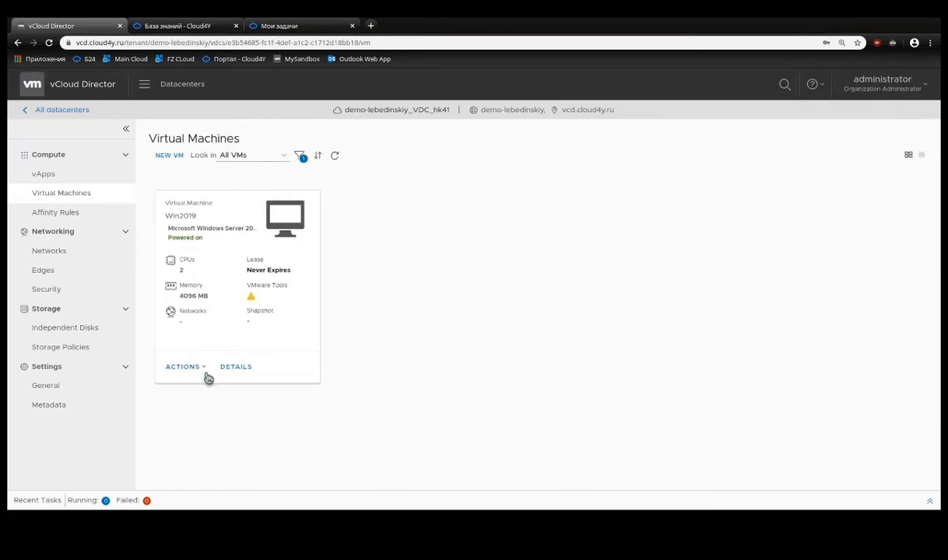
left_click(201, 368)
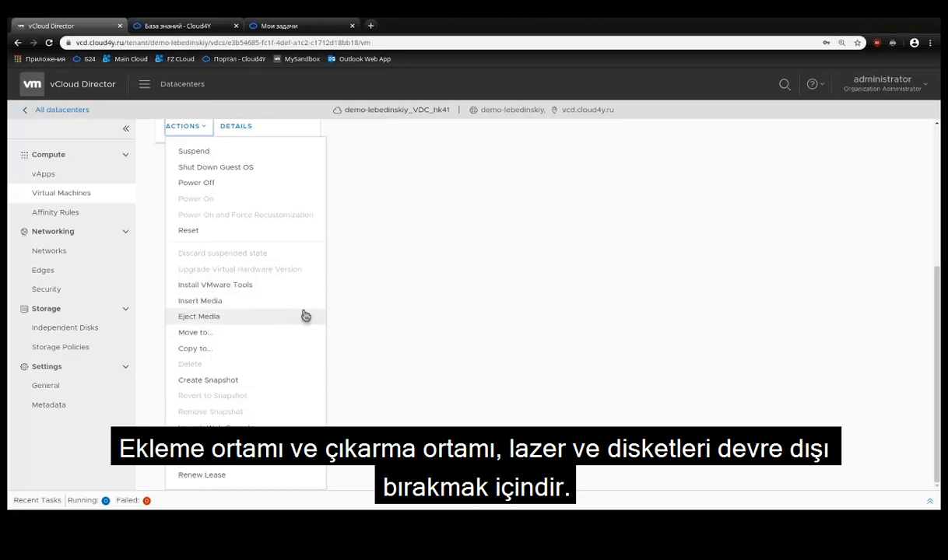
left_click(251, 304)
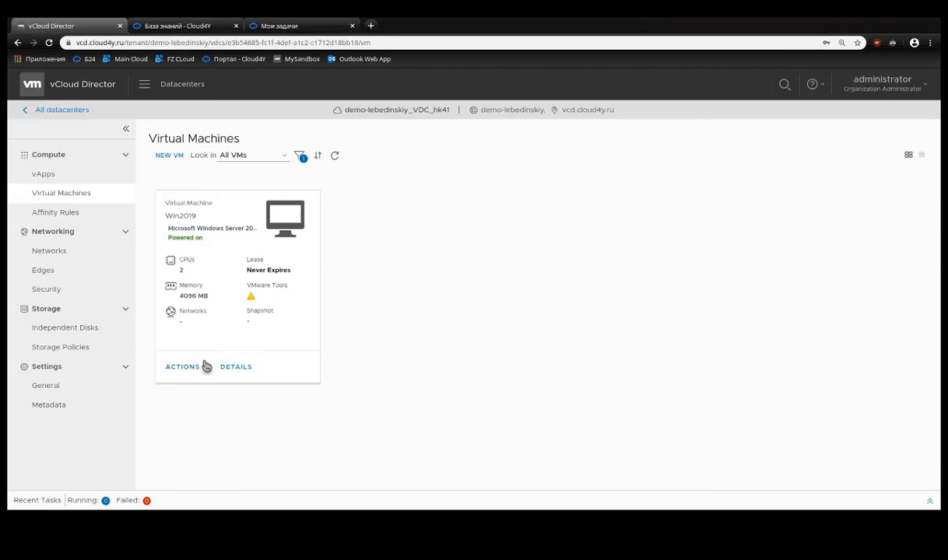
Step: Examine the snapshot, move and copy actions available for the Win2019 virtual machine
left_click(204, 367)
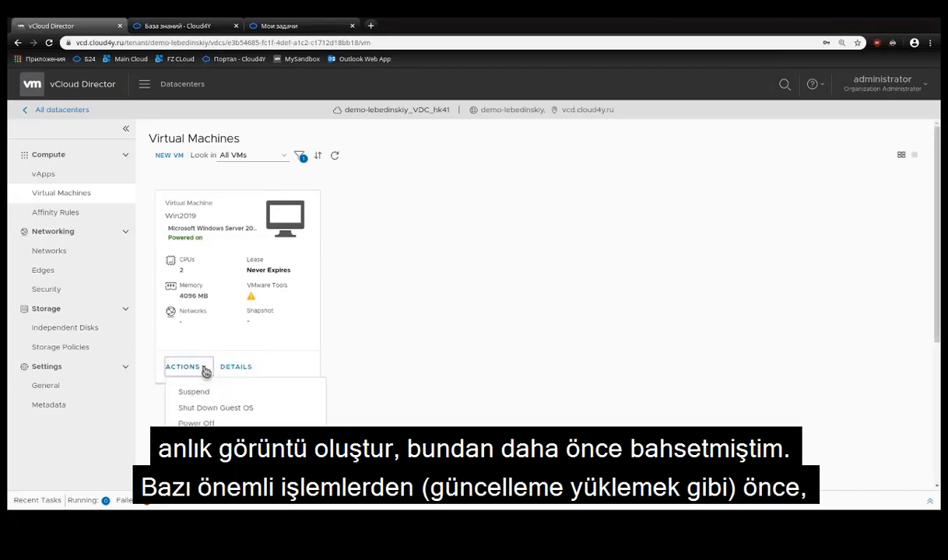
scroll(227, 411, "down", 4)
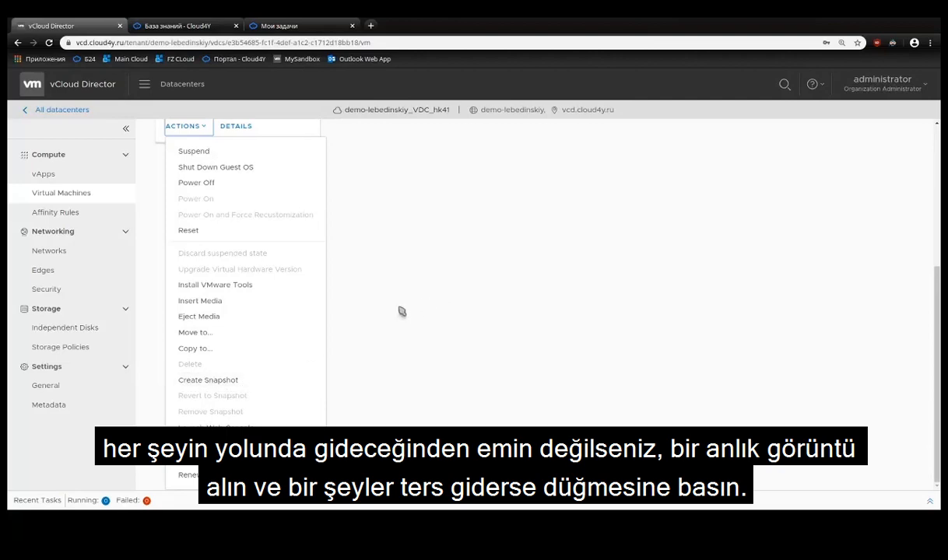
scroll(369, 337, "up", 5)
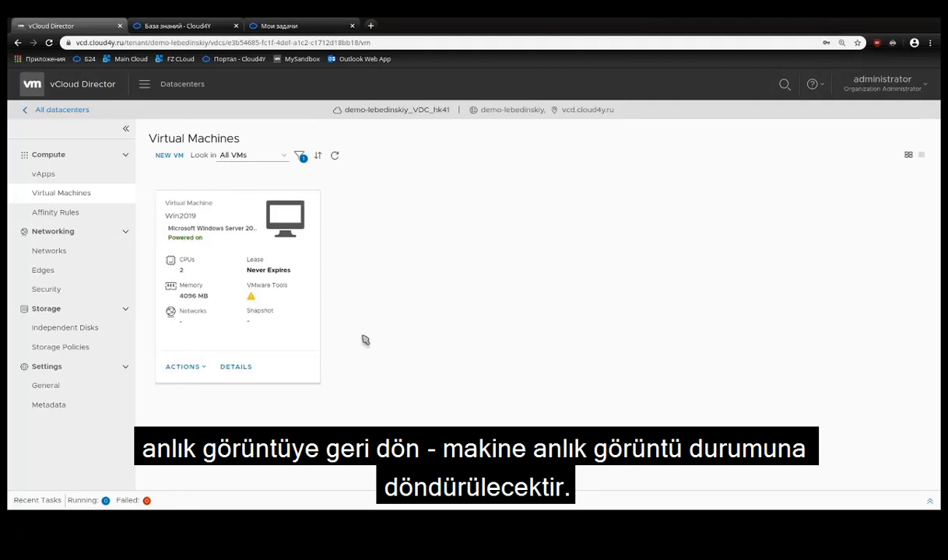
left_click(185, 366)
scroll(212, 379, "down", 2)
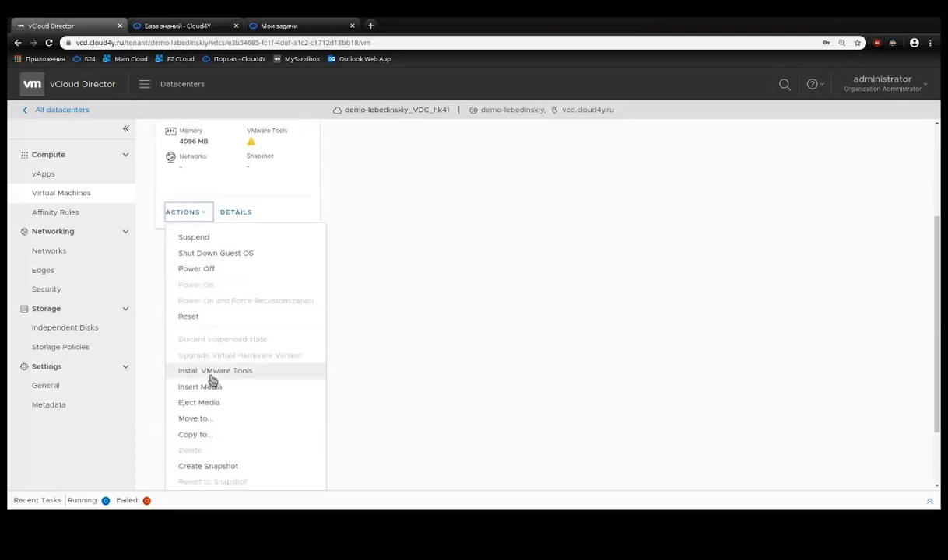
scroll(211, 380, "down", 1)
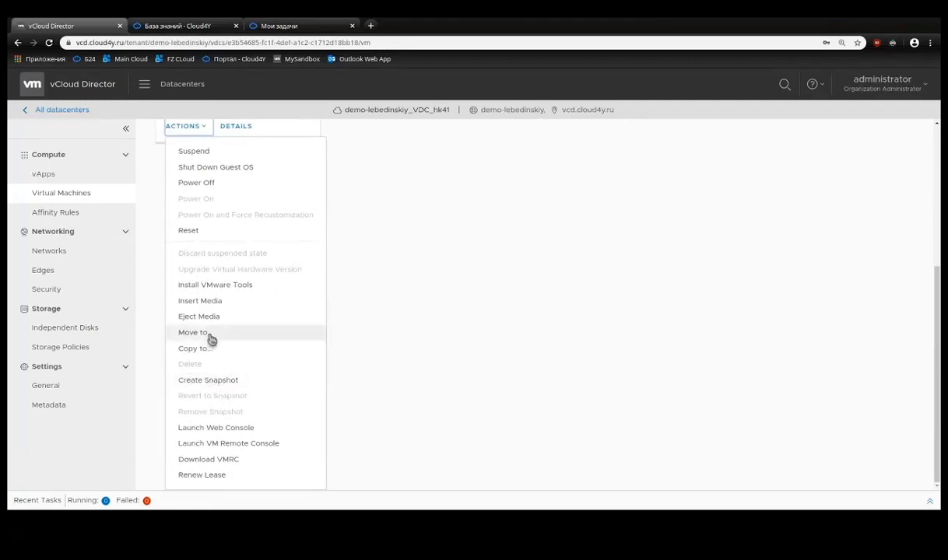
left_click(368, 291)
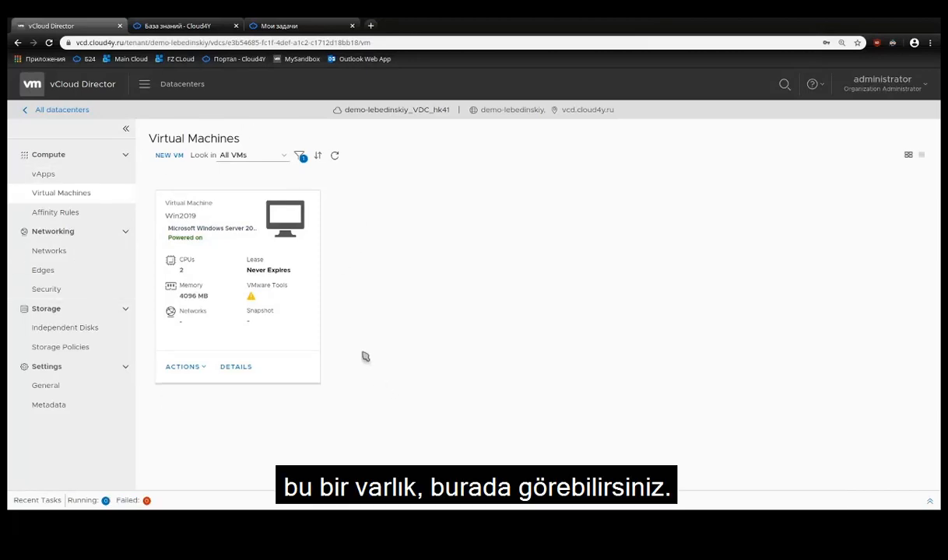
Step: Open the details of the Win2019 vApp and view the actions and general properties of the virtual machine inside it
left_click(49, 178)
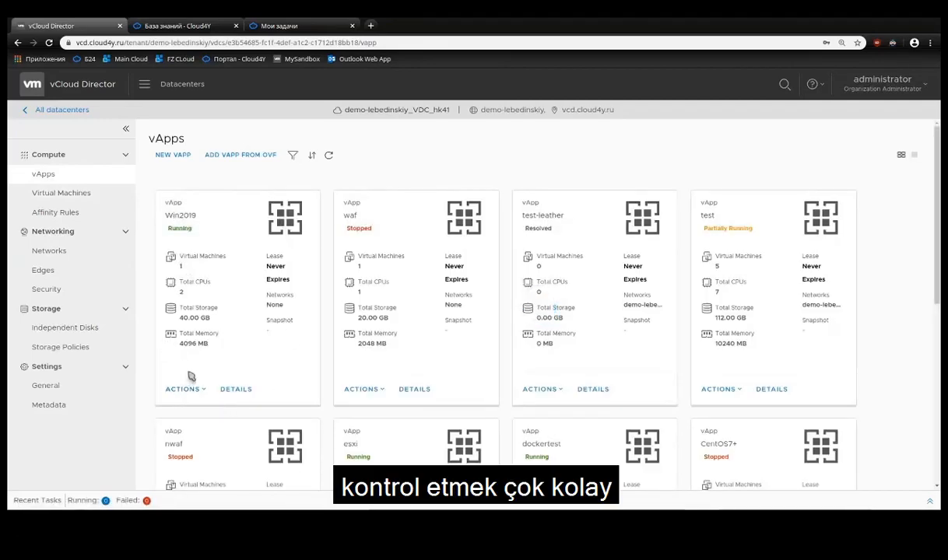
left_click(236, 389)
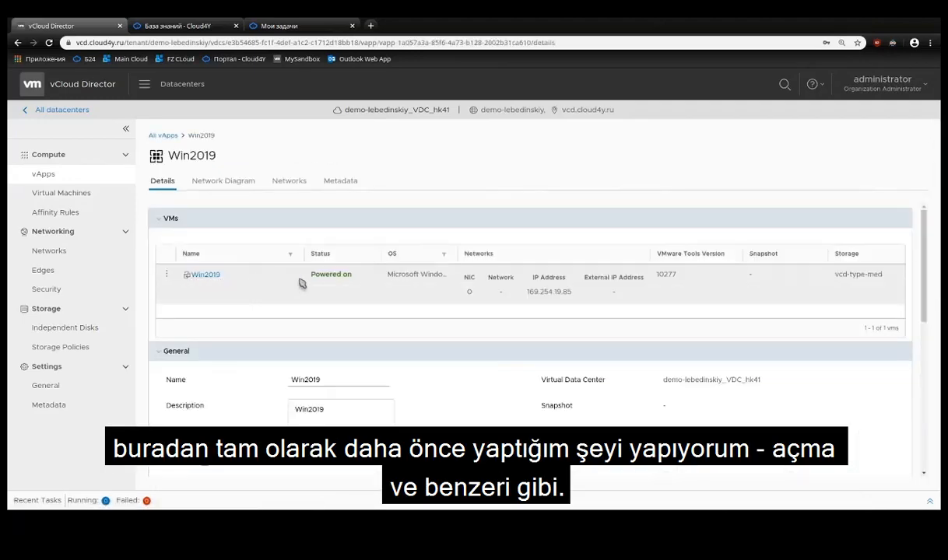
left_click(166, 277)
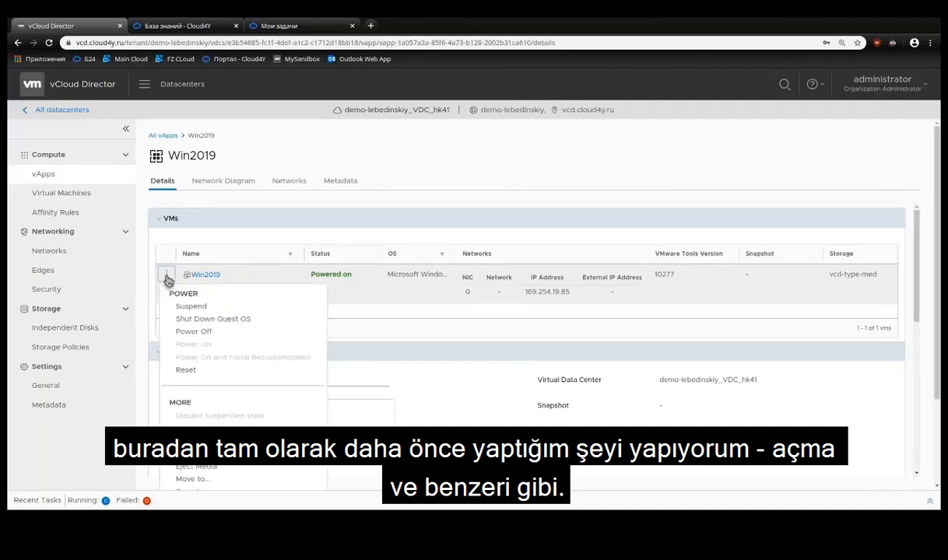
left_click(167, 279)
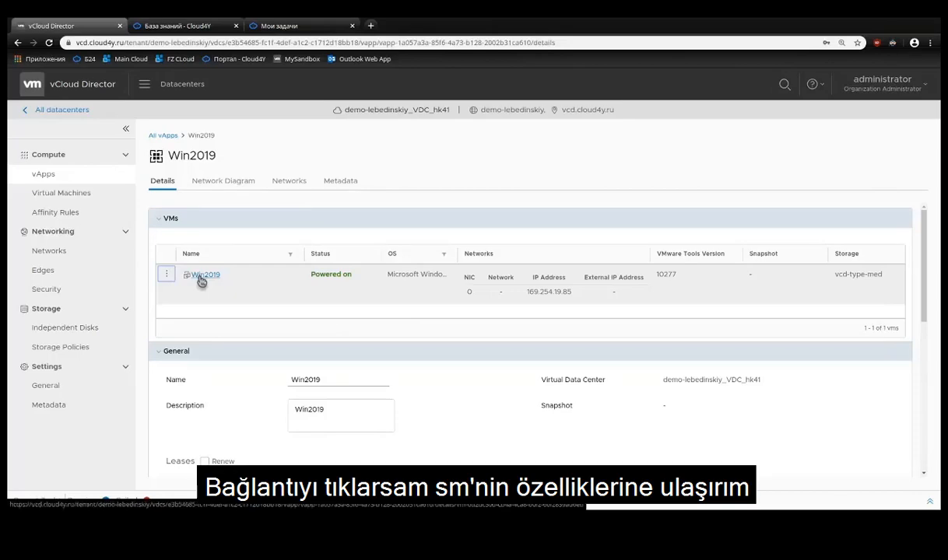
left_click(200, 278)
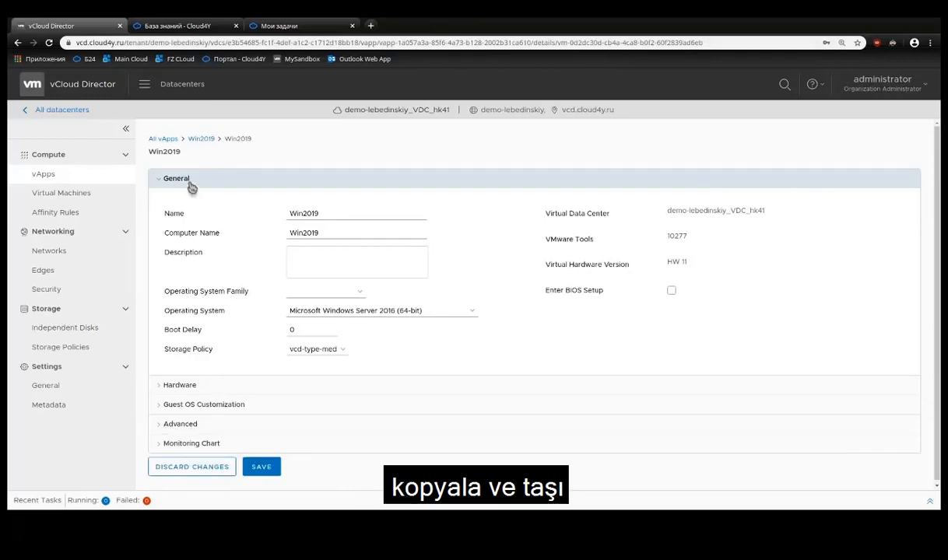
Step: Return to the Win2019 vApp's details and check the move and copy actions of its virtual machine
left_click(46, 174)
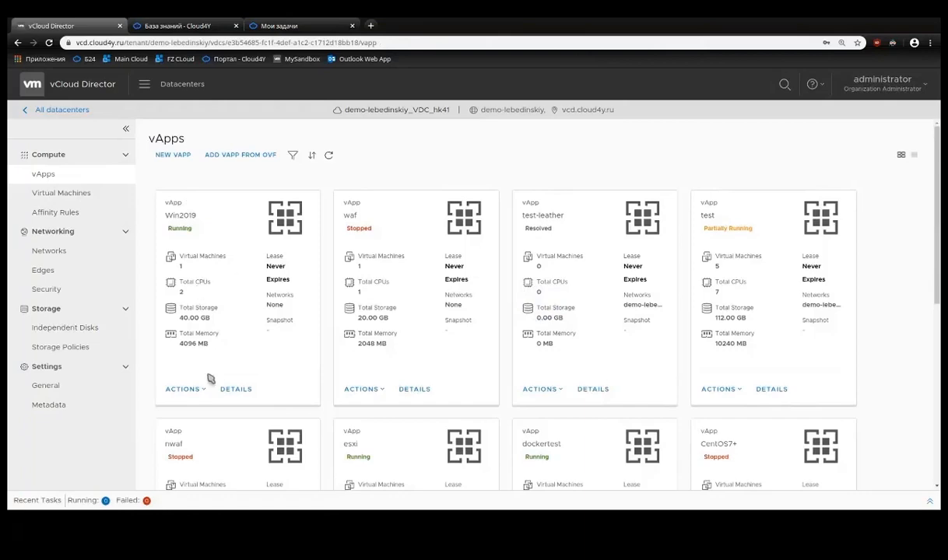
left_click(234, 388)
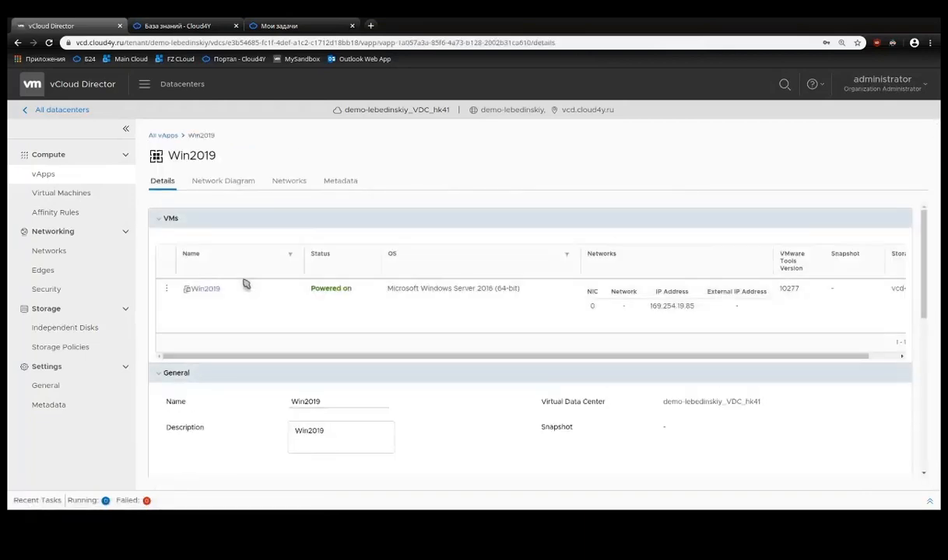
left_click(166, 289)
scroll(194, 398, "down", 2)
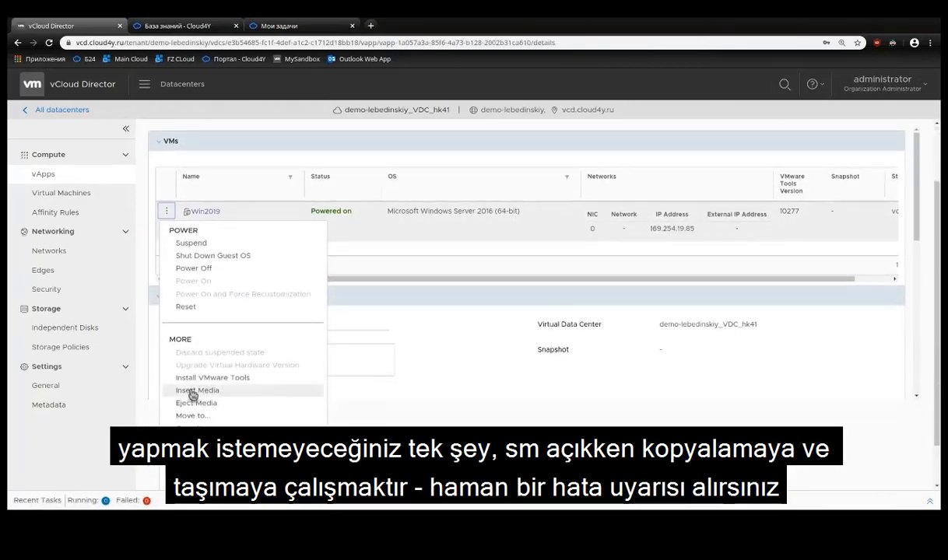
scroll(194, 393, "down", 1)
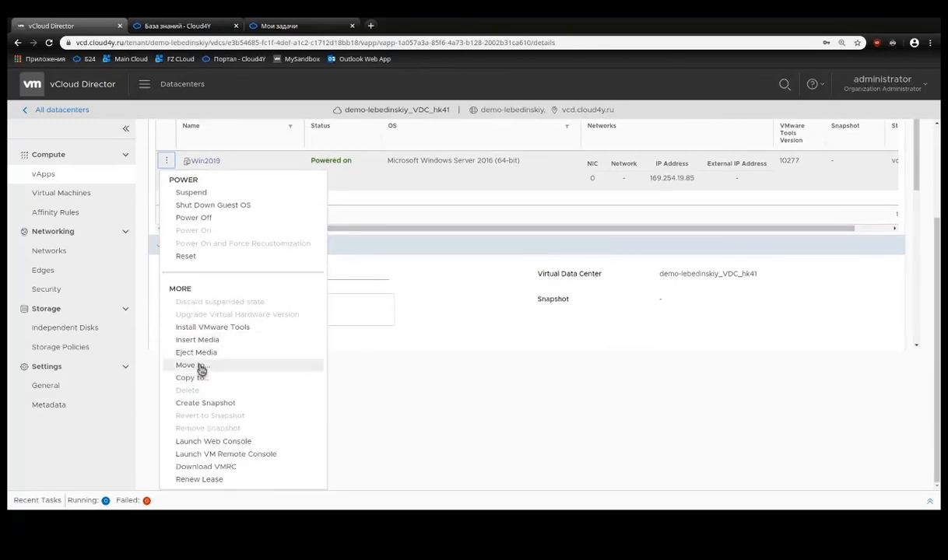
left_click(170, 164)
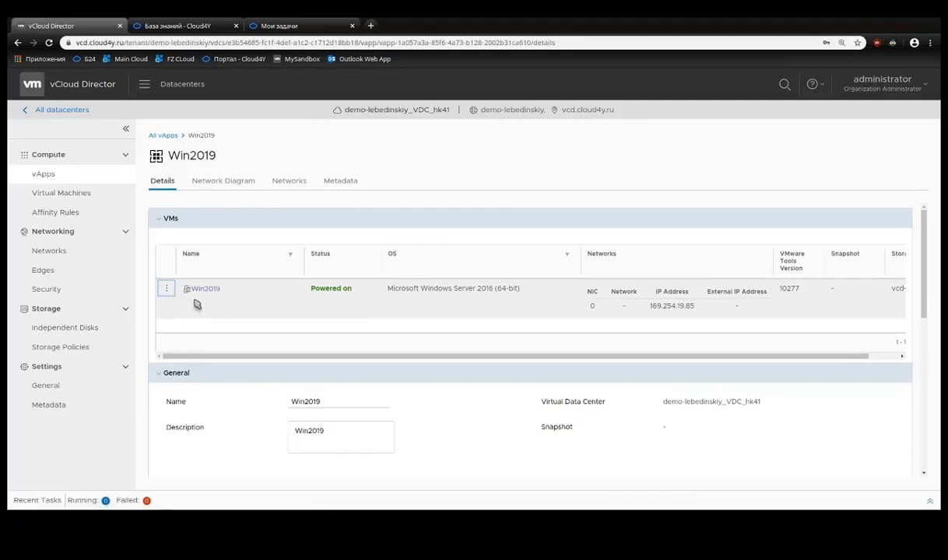
Step: Go back to the list of all virtual machines and filter it again by the name "win"
left_click(74, 194)
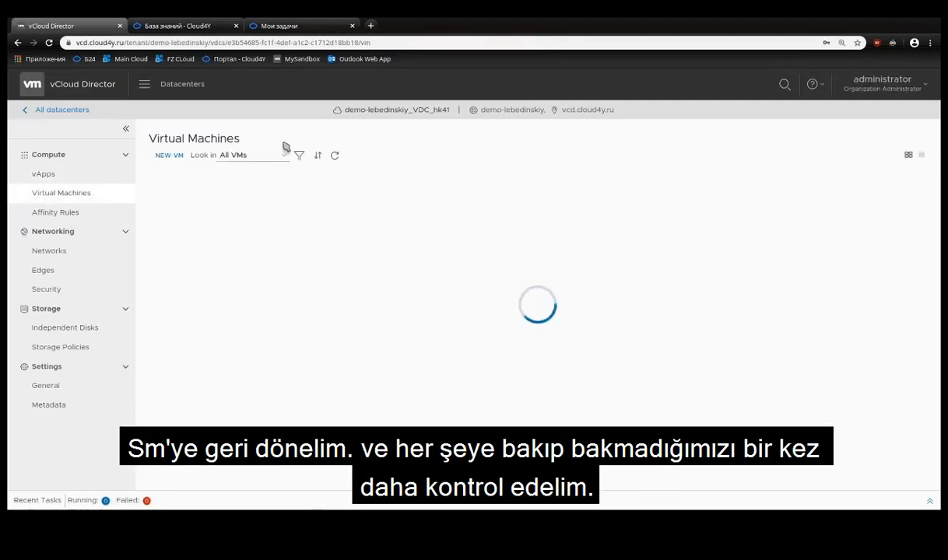
left_click(299, 154)
left_click(450, 180)
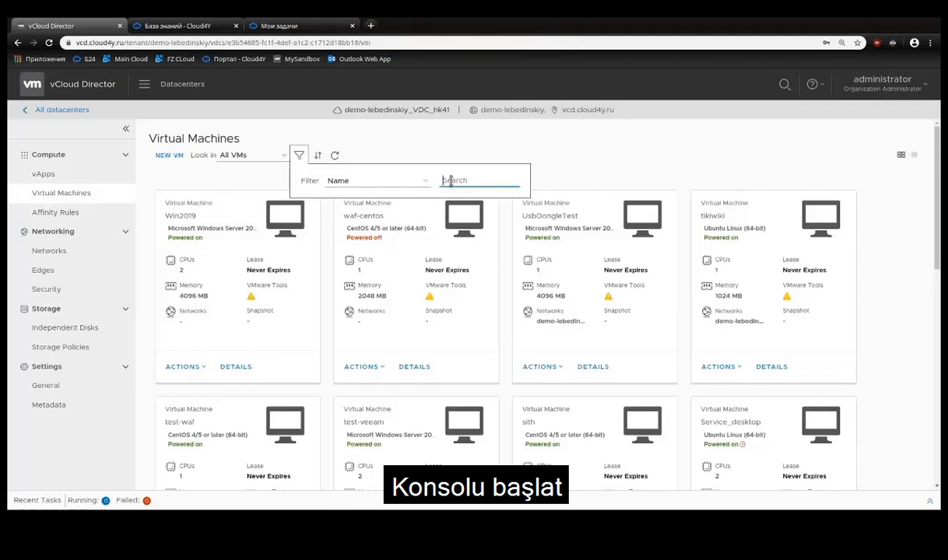
type("win")
Step: Launch the web console of the Win2019 virtual machine
left_click(193, 367)
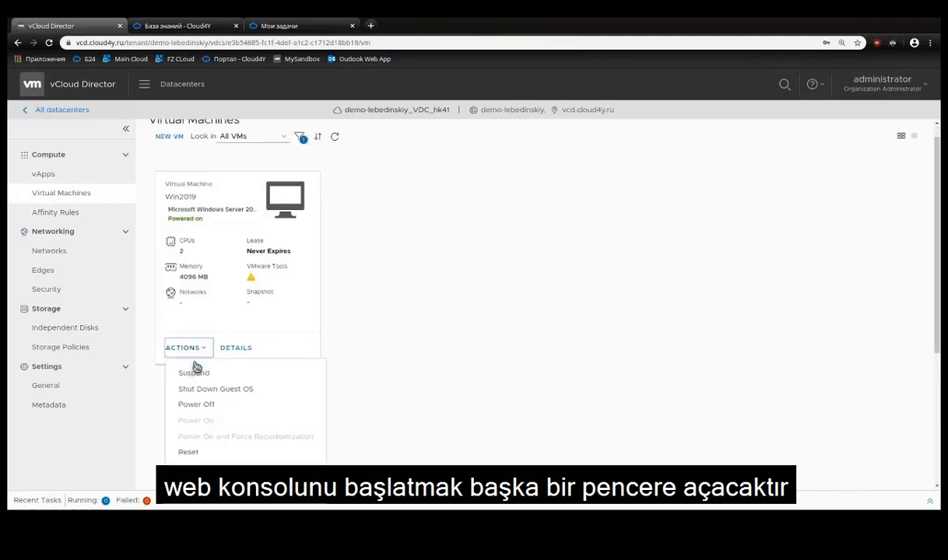
scroll(196, 367, "down", 3)
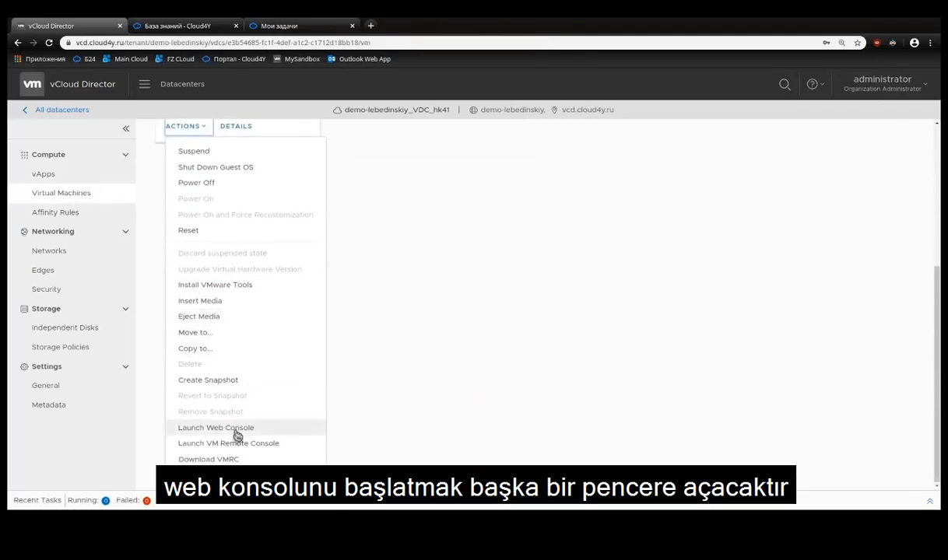
left_click(236, 429)
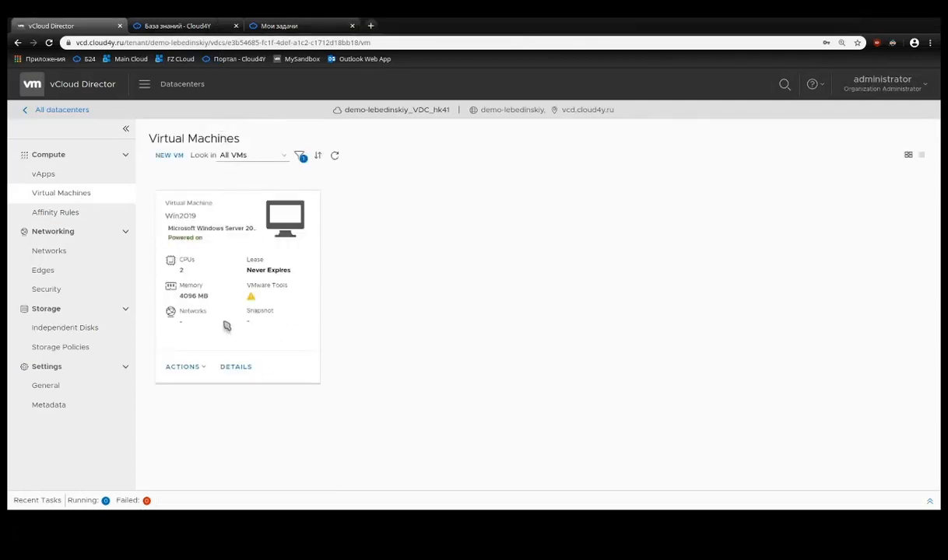
left_click(195, 366)
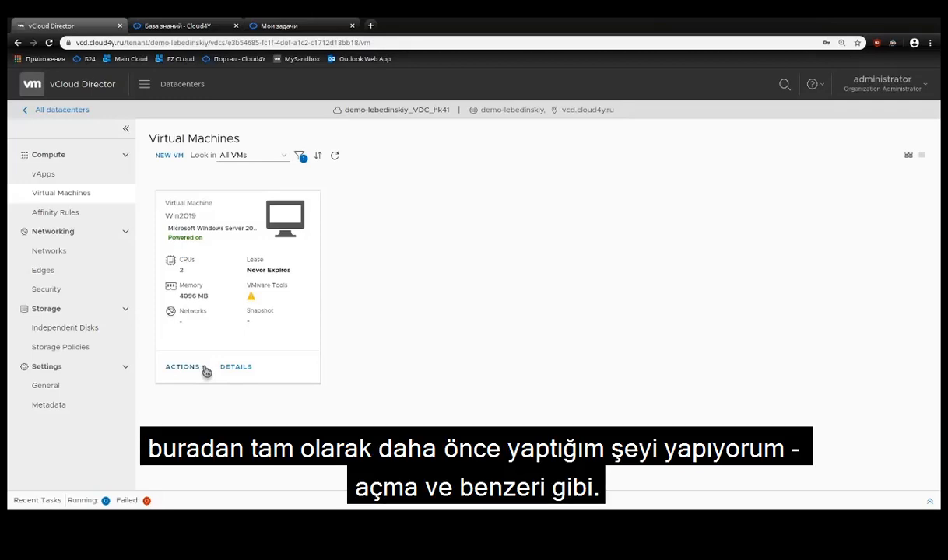
left_click(203, 367)
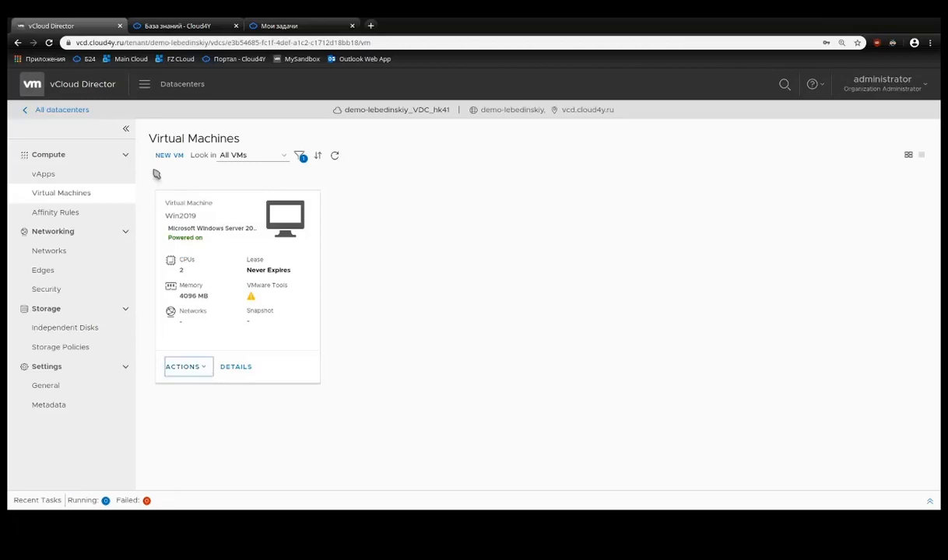